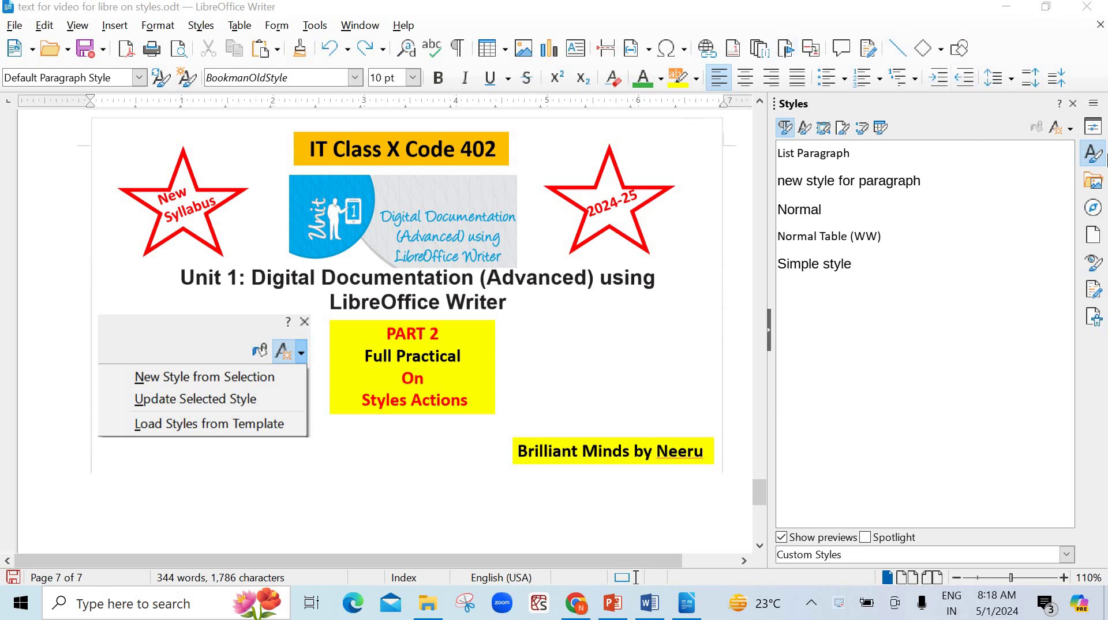
# Browse the Styles sidebar's style actions menu without choosing any option.
pyautogui.click(1057, 132)
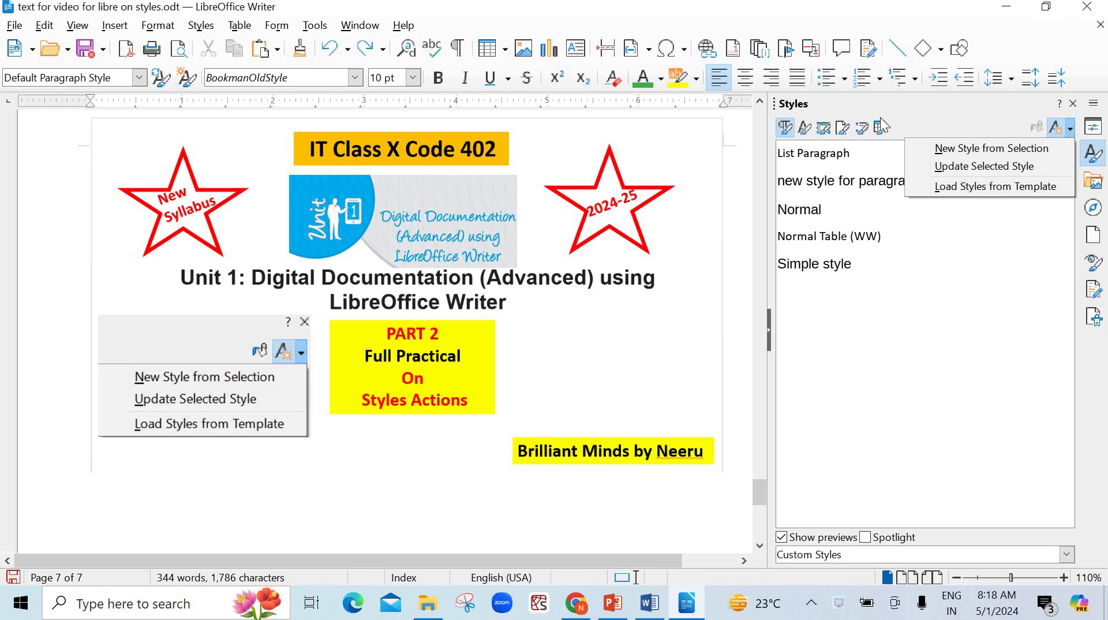
pyautogui.click(818, 138)
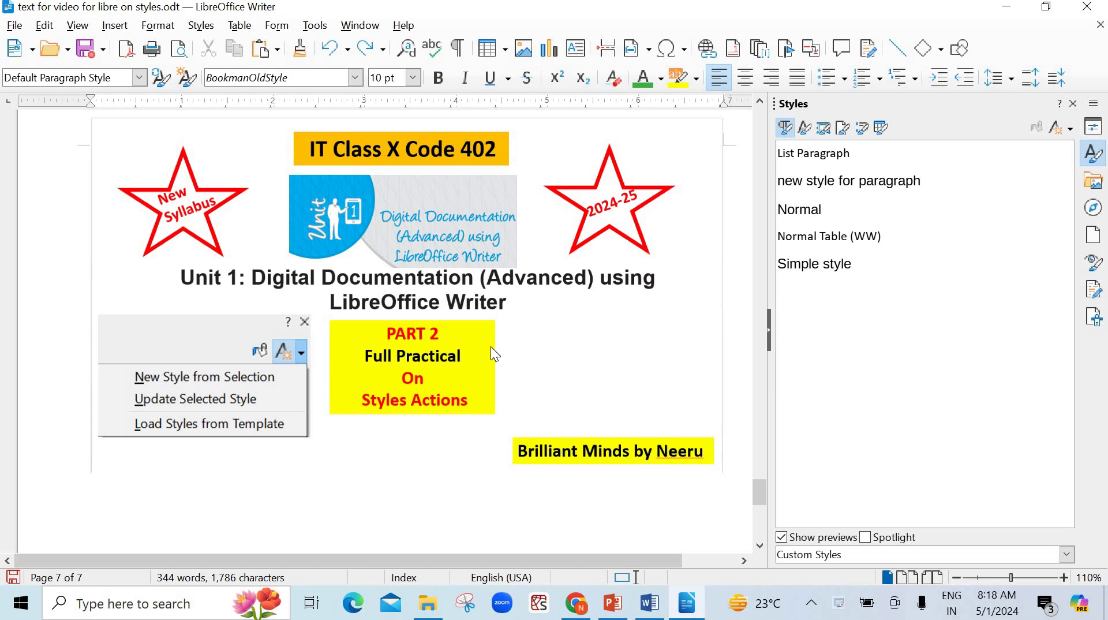
pyautogui.scroll(-8, 490, 352)
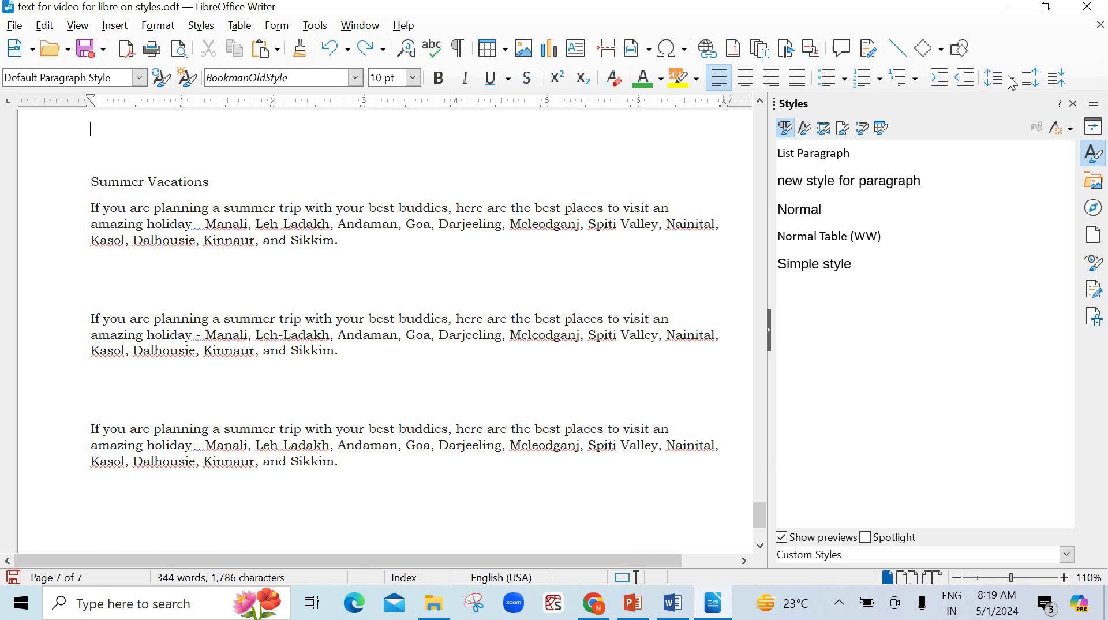
pyautogui.click(1064, 134)
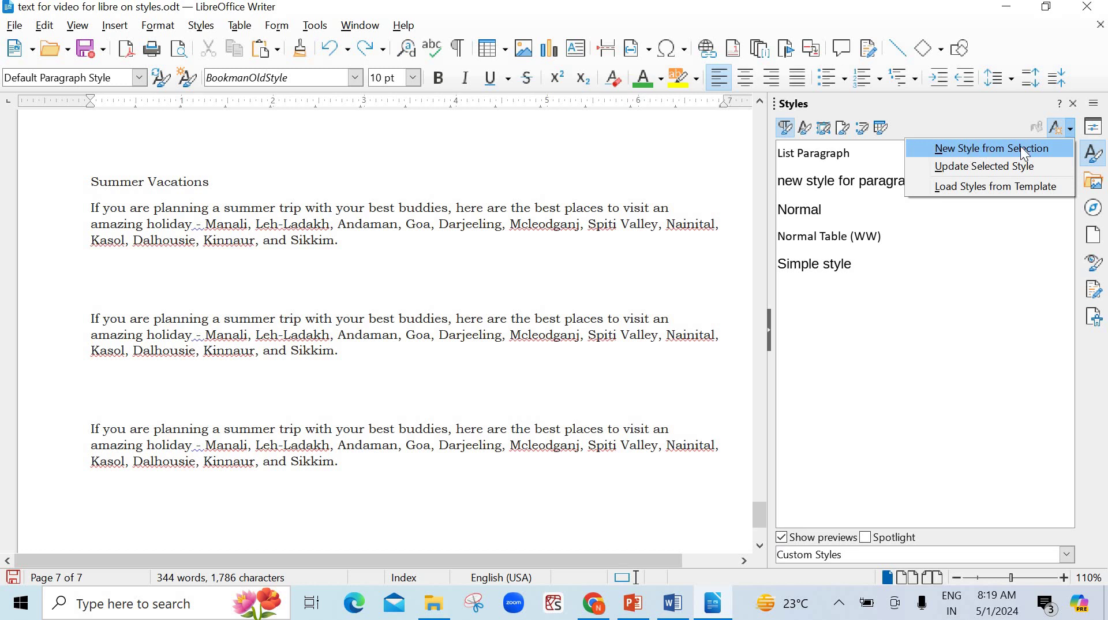
pyautogui.click(87, 176)
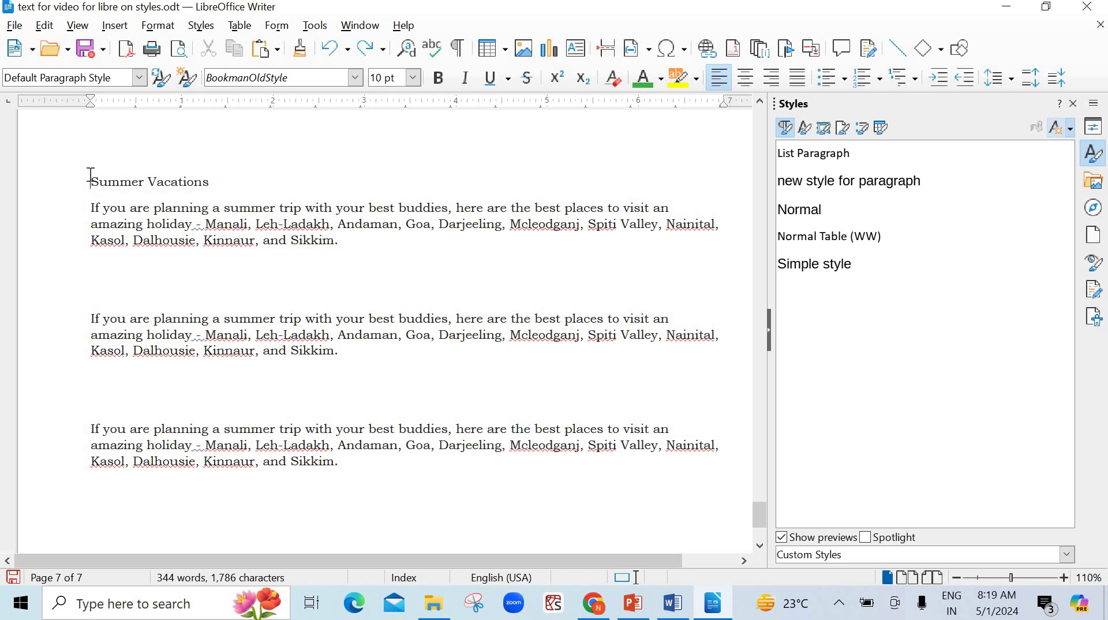
# Make the Summer Vacations heading and first paragraph 20 pt Arial Black and start a new style from it.
pyautogui.moveTo(89, 177); pyautogui.dragTo(427, 247)
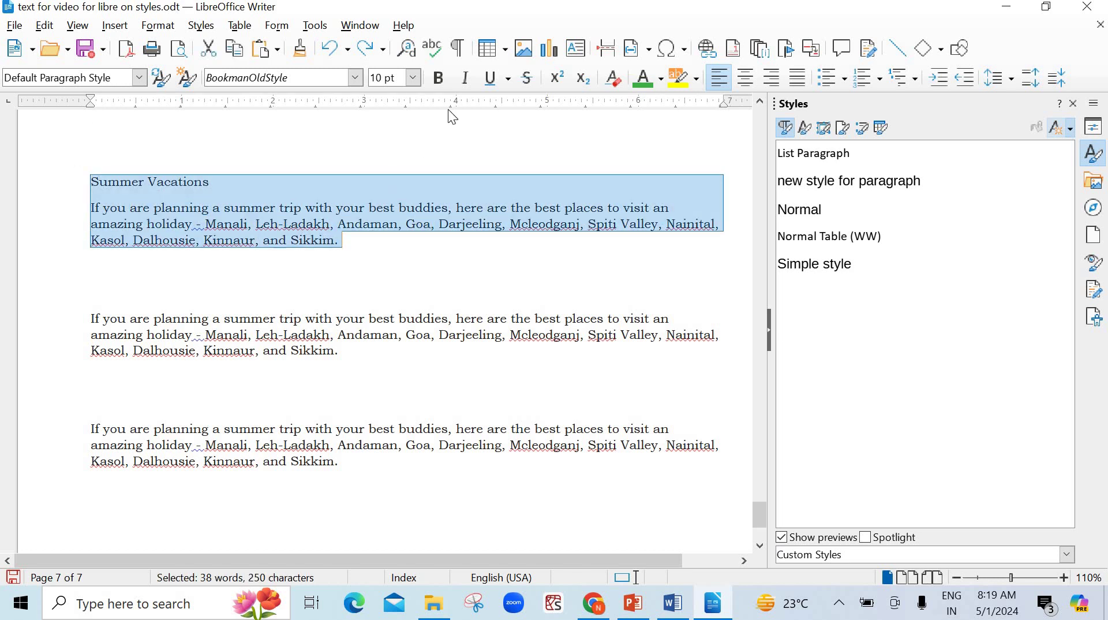
pyautogui.click(415, 78)
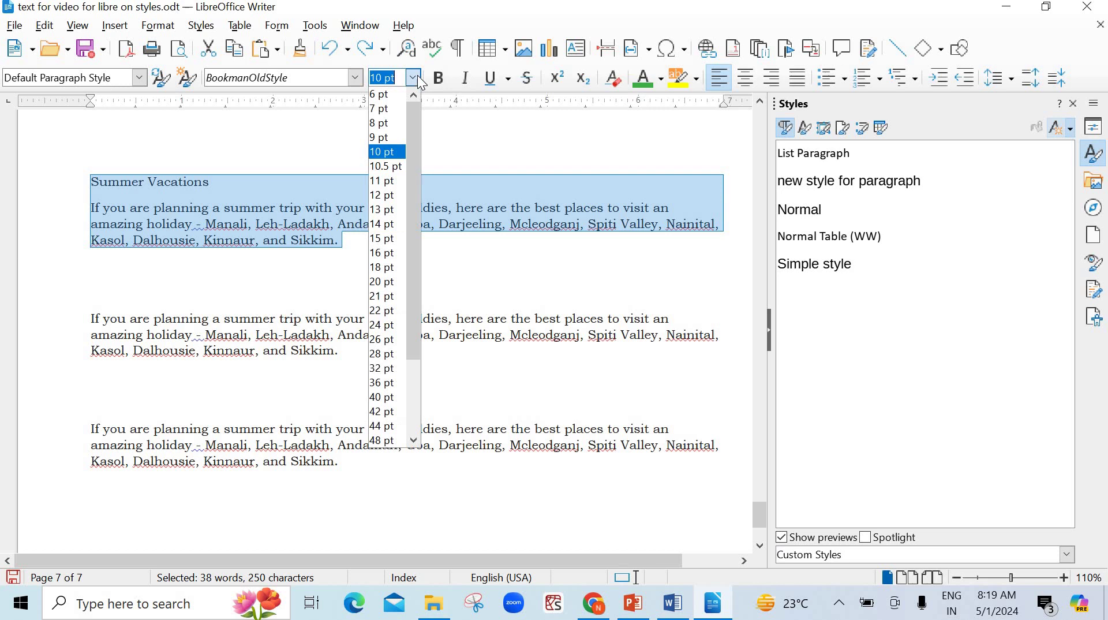
pyautogui.click(391, 282)
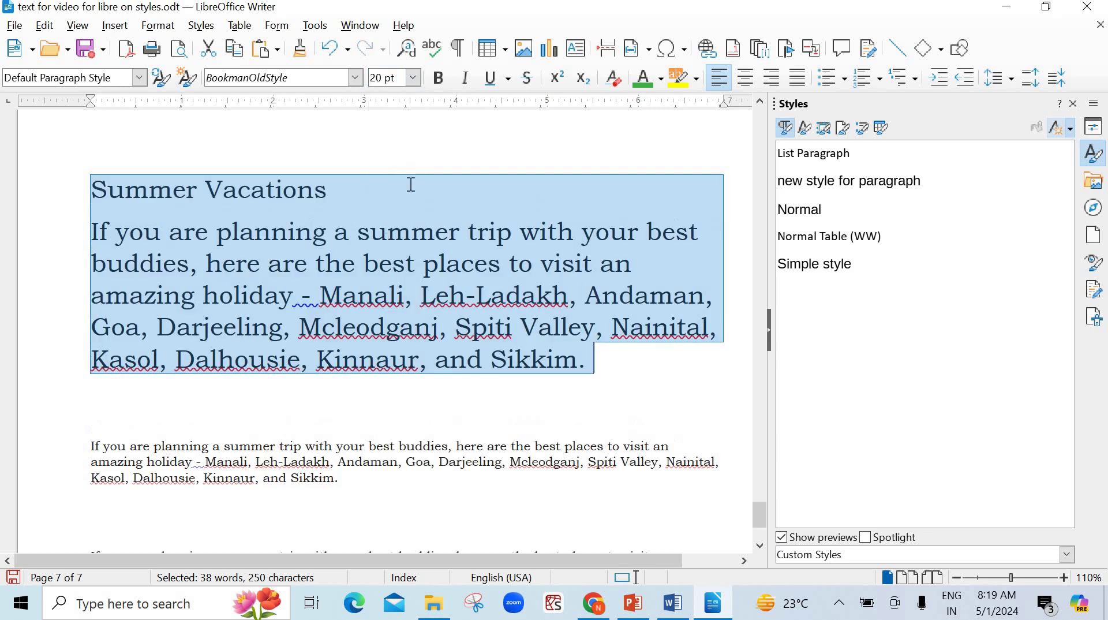
pyautogui.click(354, 80)
pyautogui.click(283, 106)
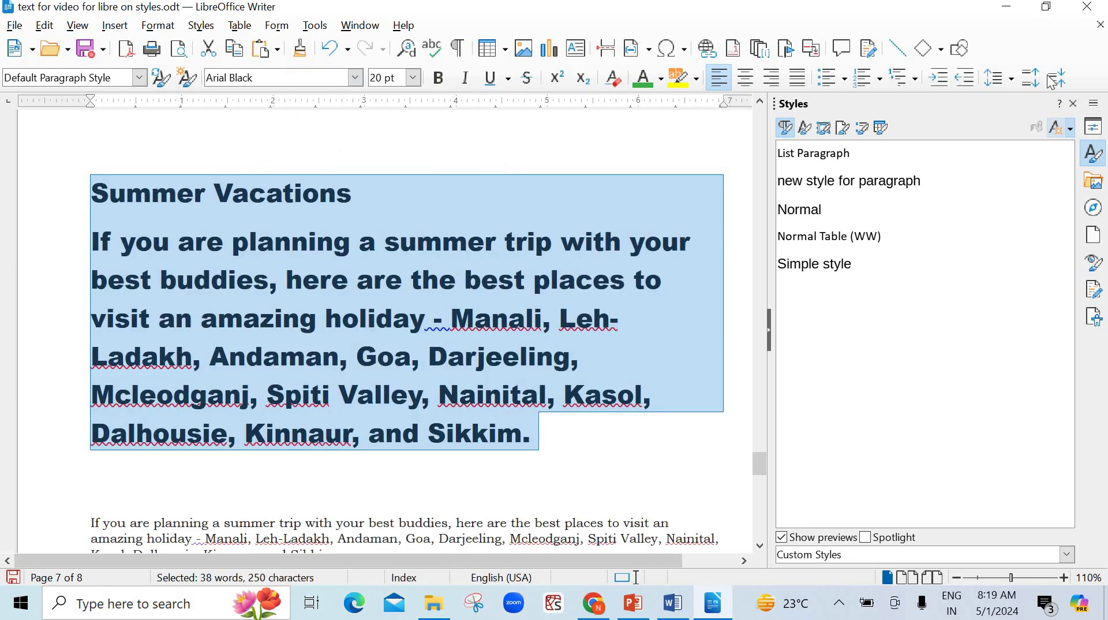
pyautogui.click(1070, 125)
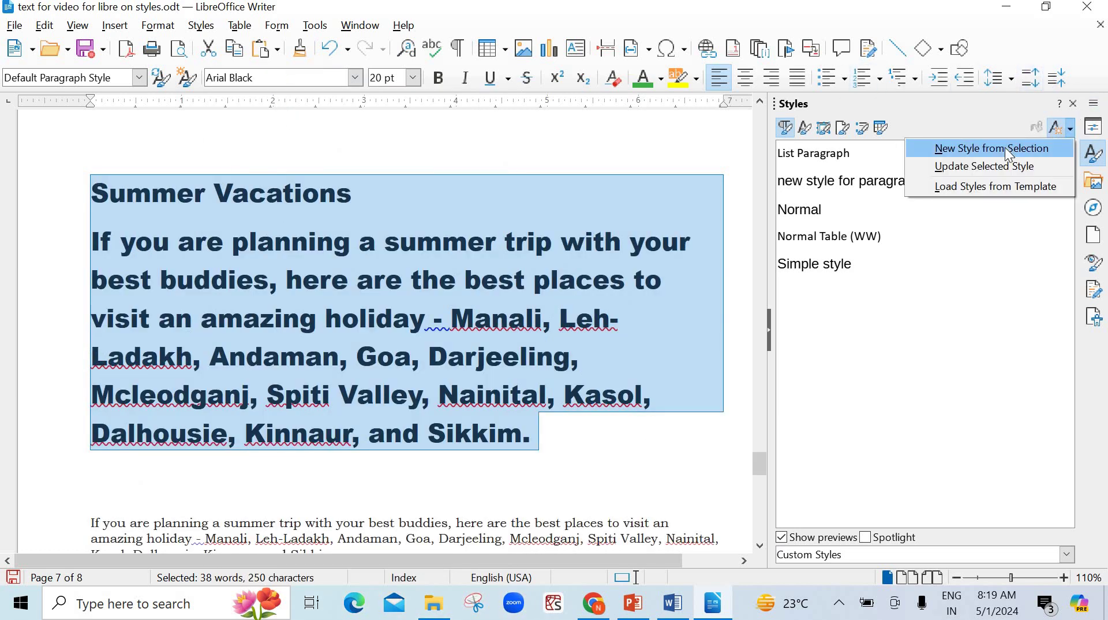
pyautogui.click(1009, 151)
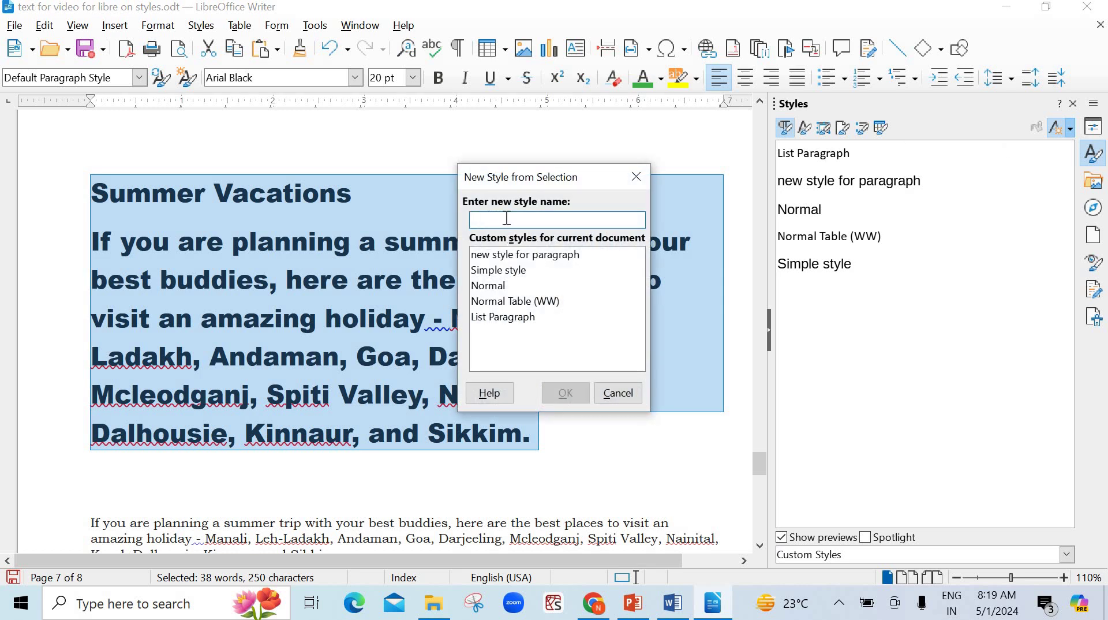
# Name the new paragraph style 'Arial Black and 20' and confirm it.
pyautogui.write('Ar')
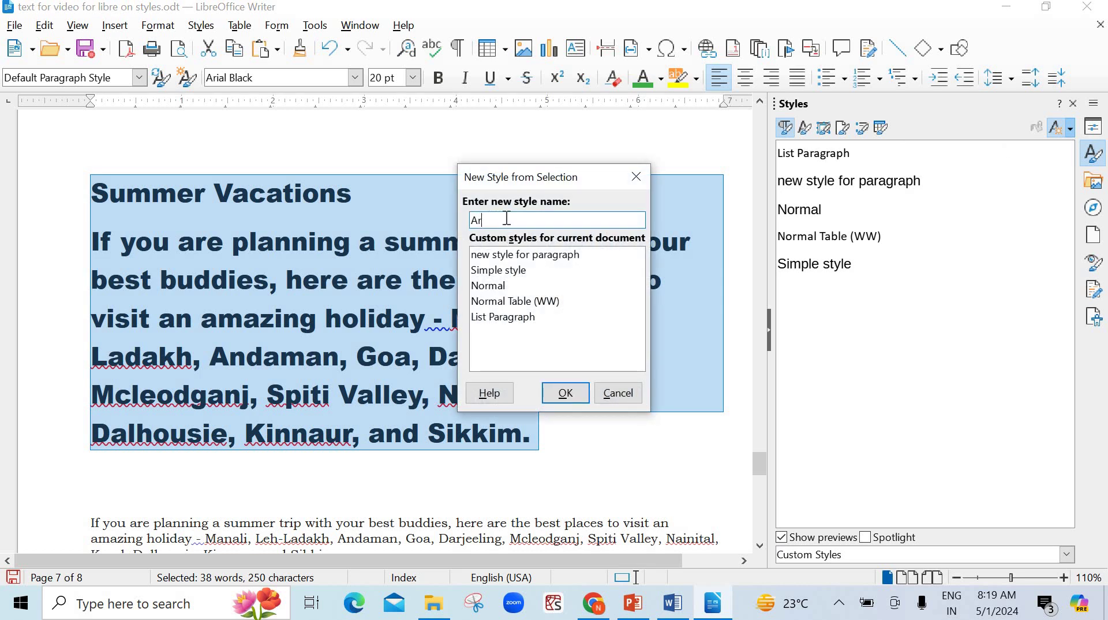
pyautogui.write('ial Black and 20')
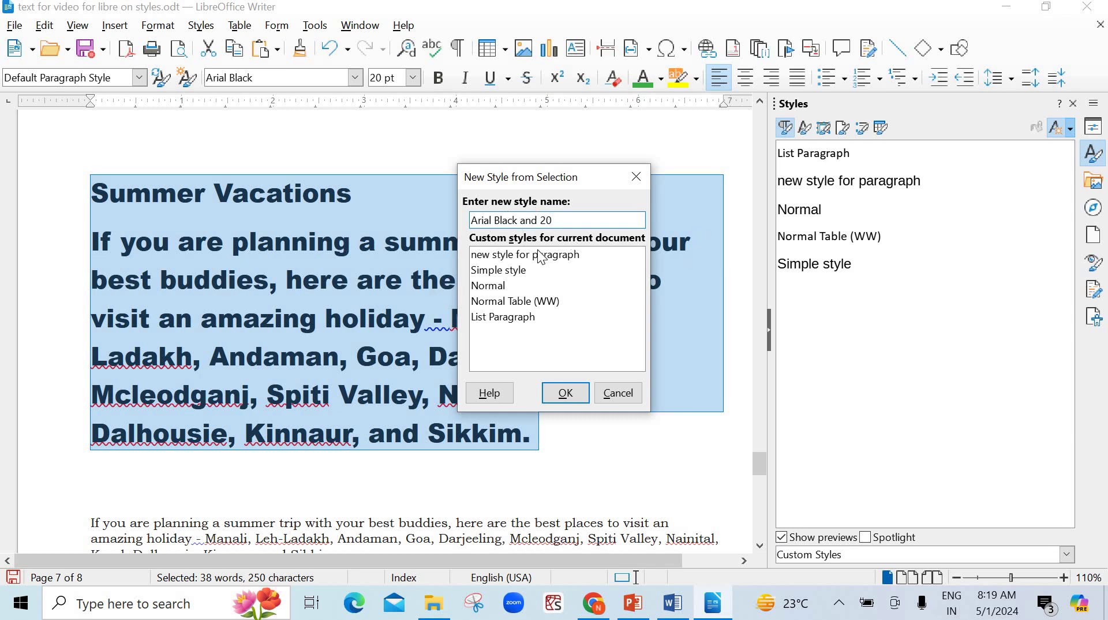
pyautogui.click(565, 394)
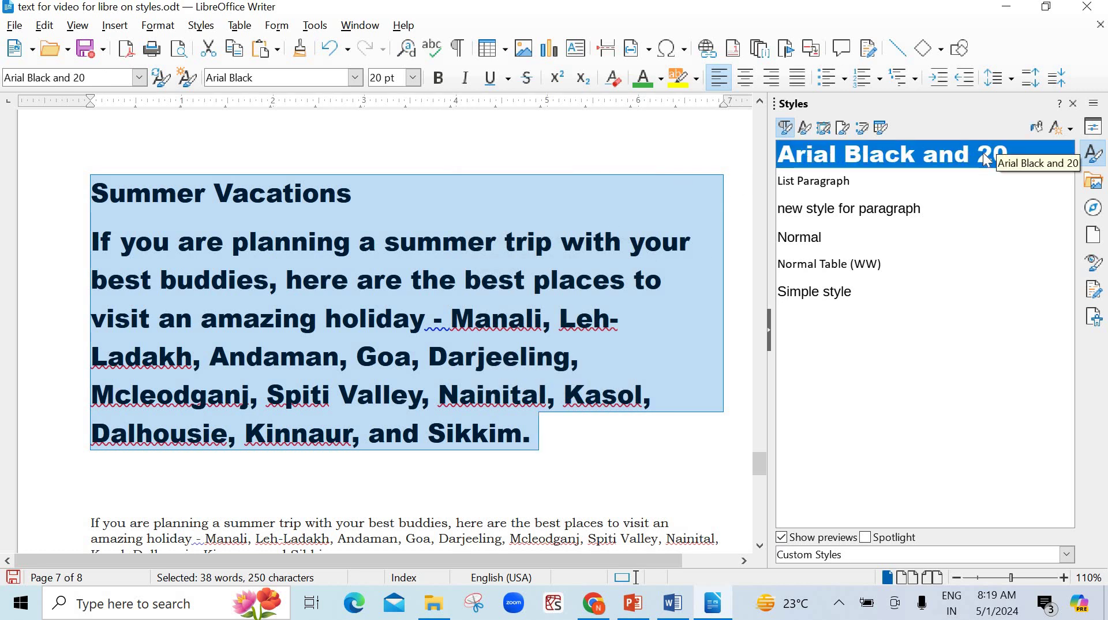
# Give the whole second 'If you are planning' paragraph the Arial Black and 20 style from the Styles sidebar.
pyautogui.scroll(-3, 552, 300)
pyautogui.scroll(-2, 552, 301)
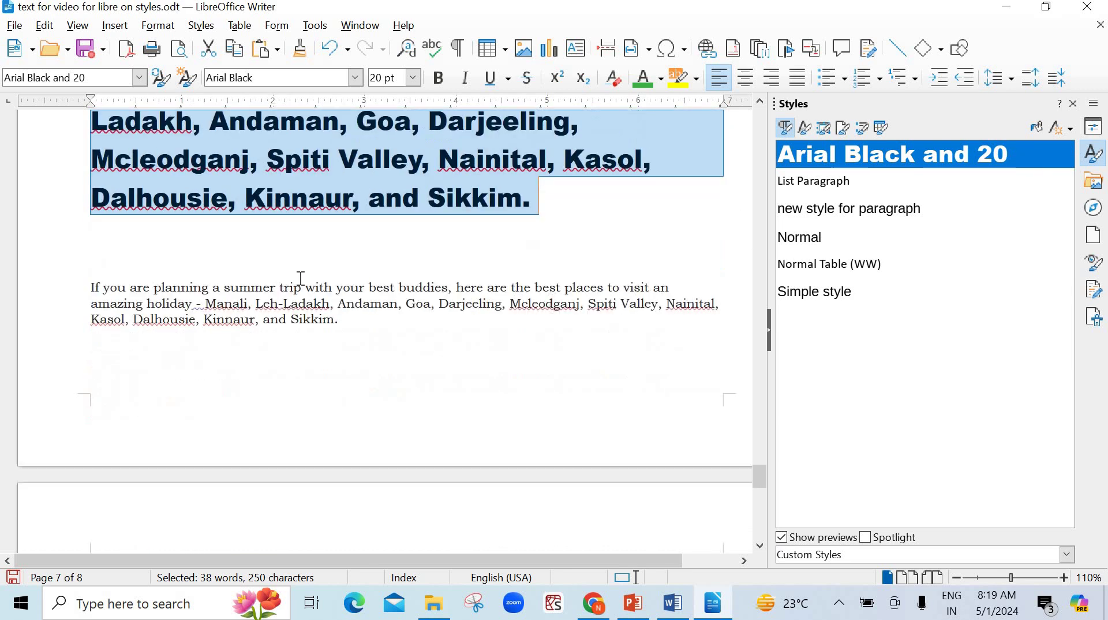
pyautogui.click(81, 282)
pyautogui.moveTo(91, 287); pyautogui.dragTo(354, 326)
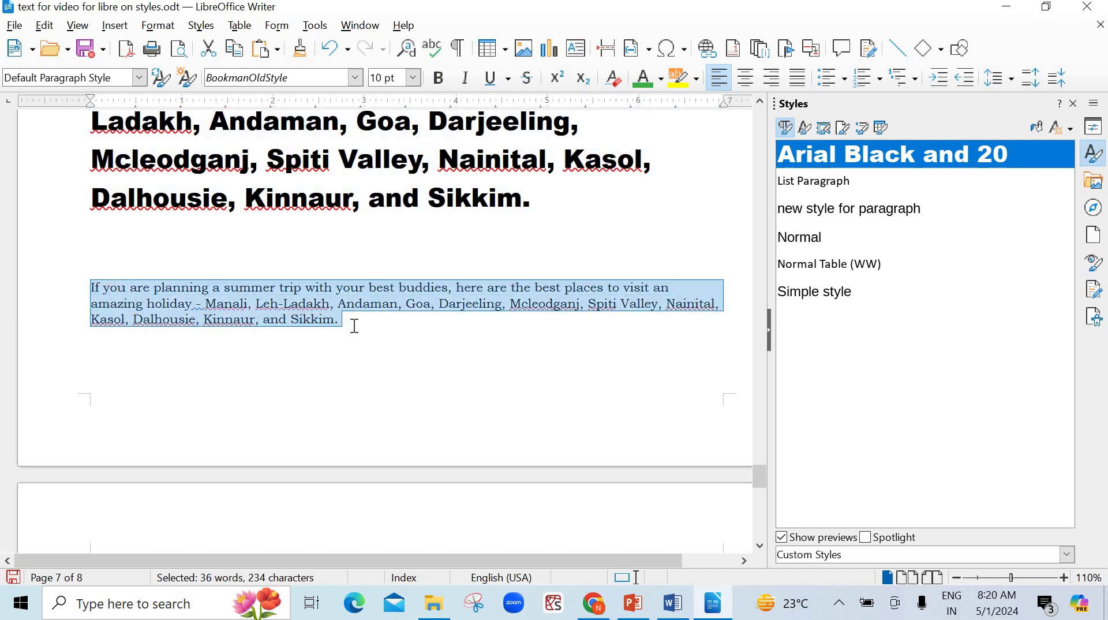
pyautogui.doubleClick(824, 158)
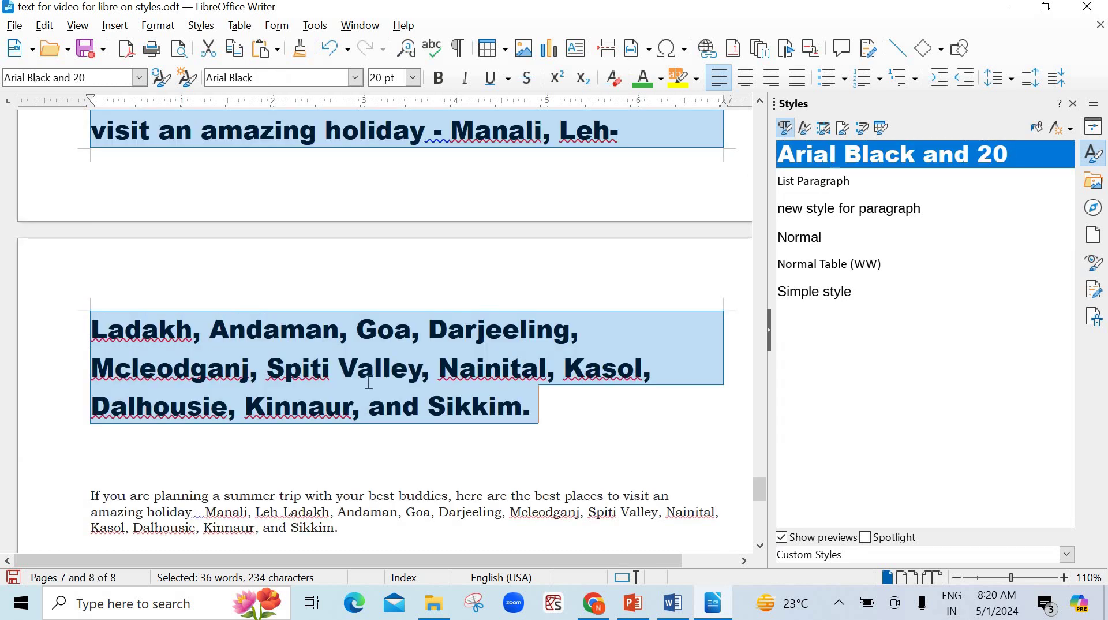
pyautogui.scroll(-3, 387, 363)
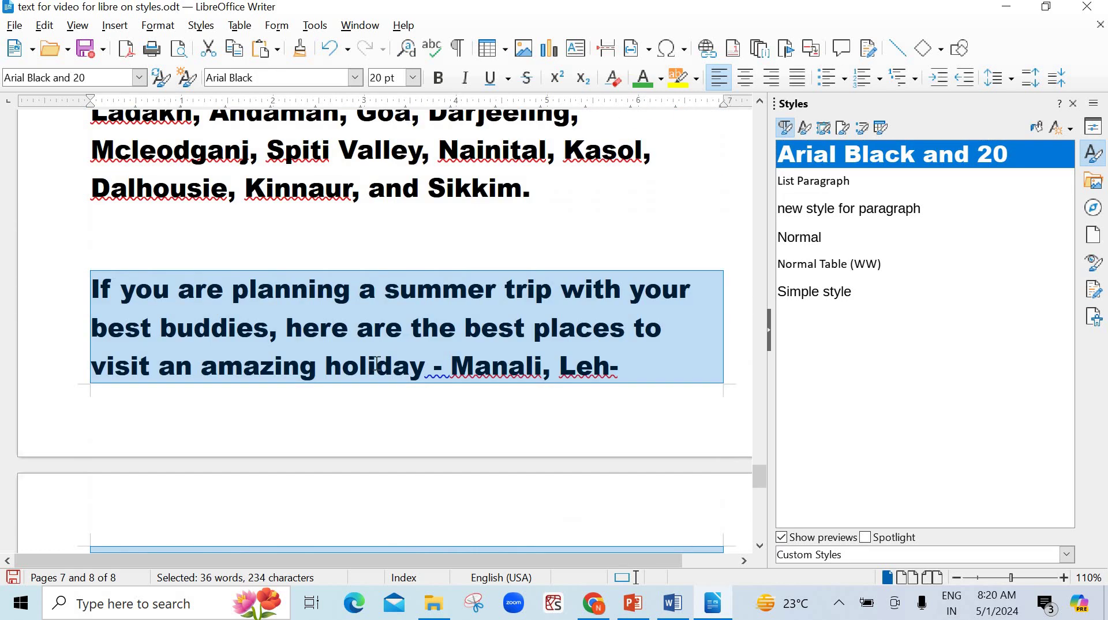
pyautogui.scroll(3, 376, 363)
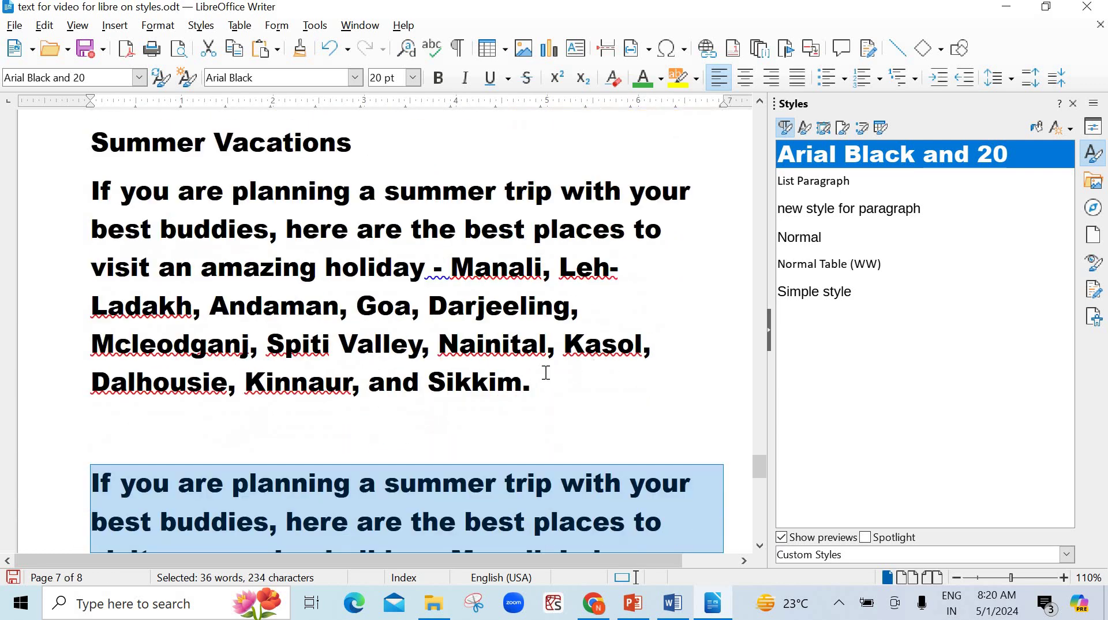
# Edit the Arial Black and 20 style so its Font Effects font colour is Red, then apply and confirm.
pyautogui.rightClick(838, 162)
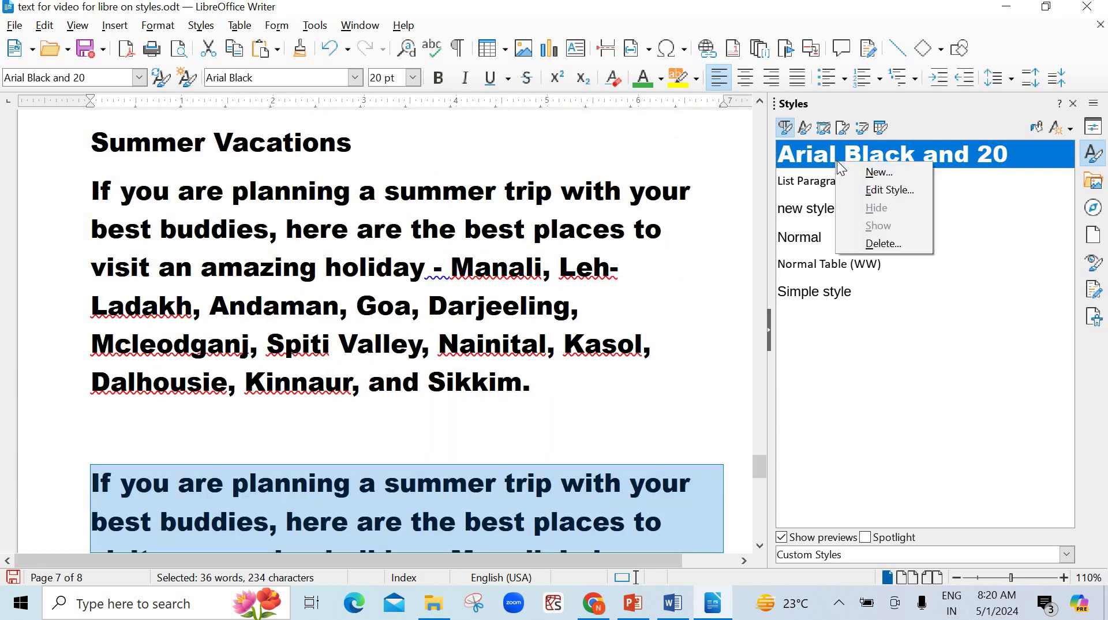
pyautogui.click(855, 185)
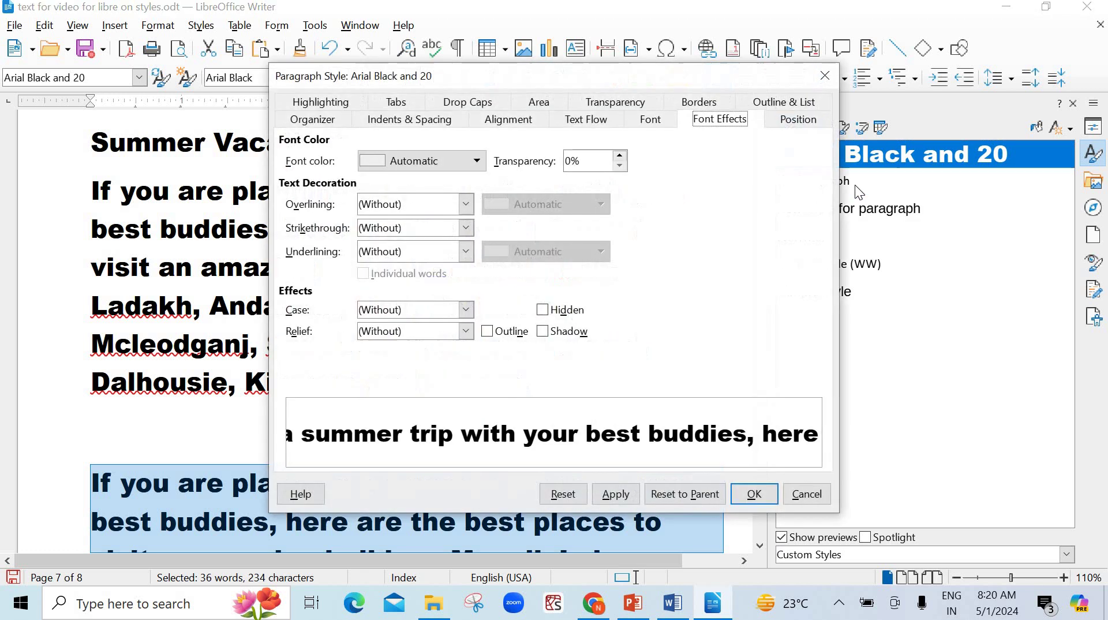
pyautogui.click(648, 122)
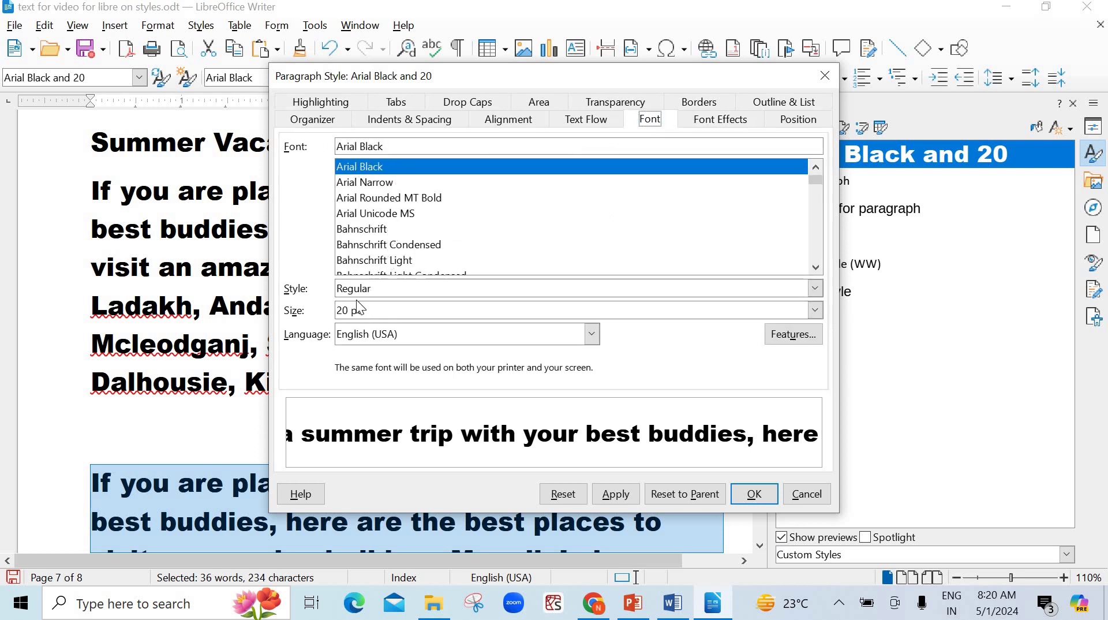
pyautogui.click(720, 119)
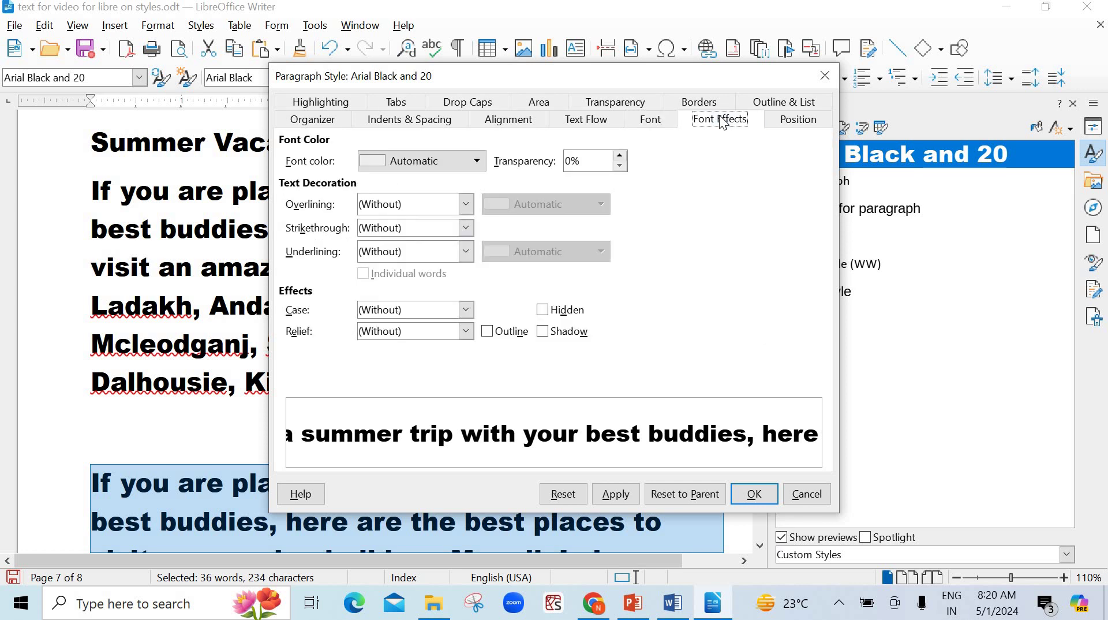
pyautogui.click(477, 161)
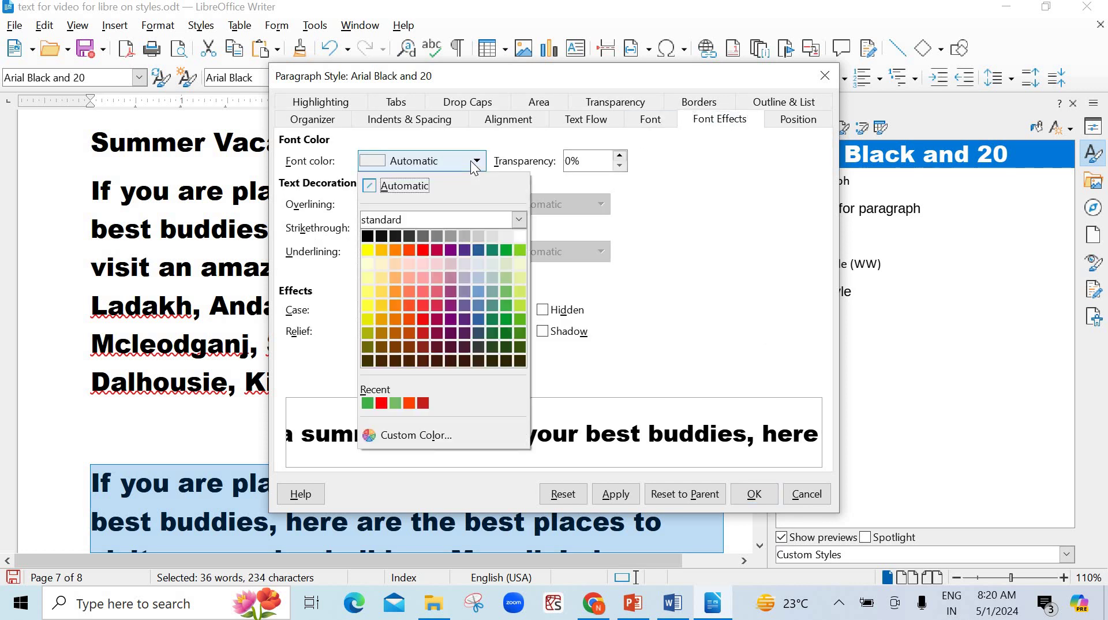
pyautogui.click(423, 250)
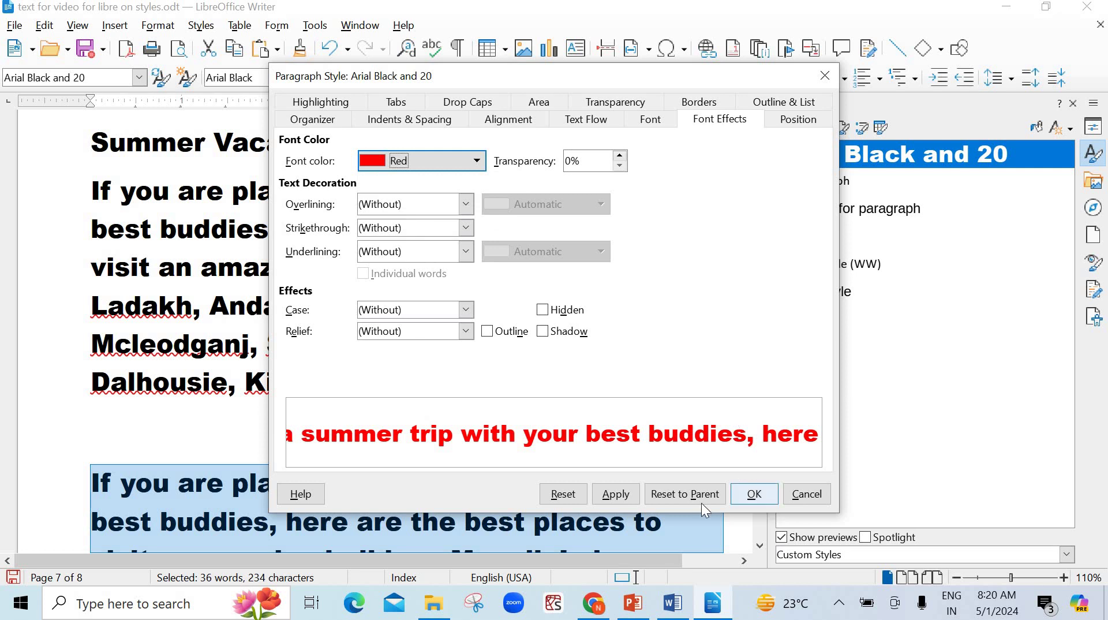
pyautogui.click(630, 497)
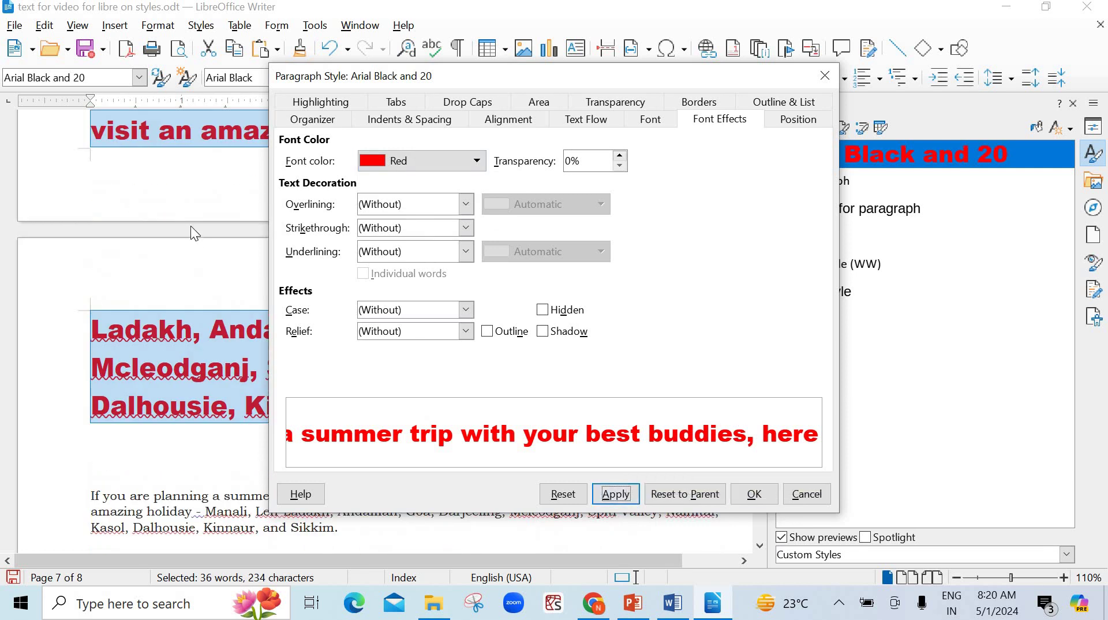
pyautogui.click(755, 495)
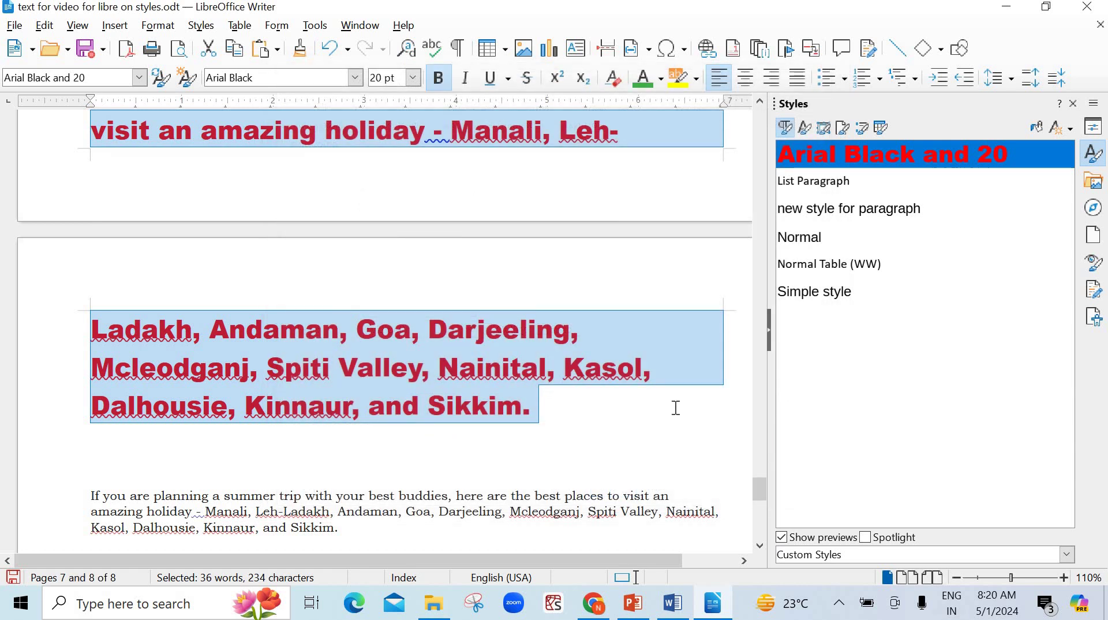
# Apply the Arial Black and 20 style to the third 'If you are planning' paragraph.
pyautogui.scroll(-5, 676, 407)
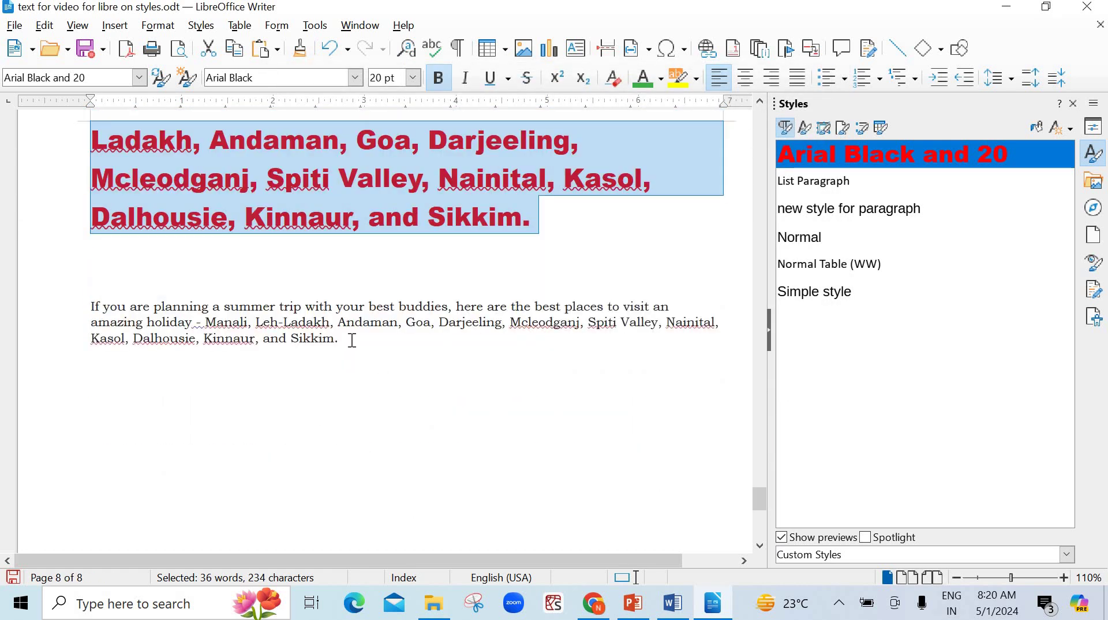
pyautogui.moveTo(352, 341); pyautogui.dragTo(68, 300)
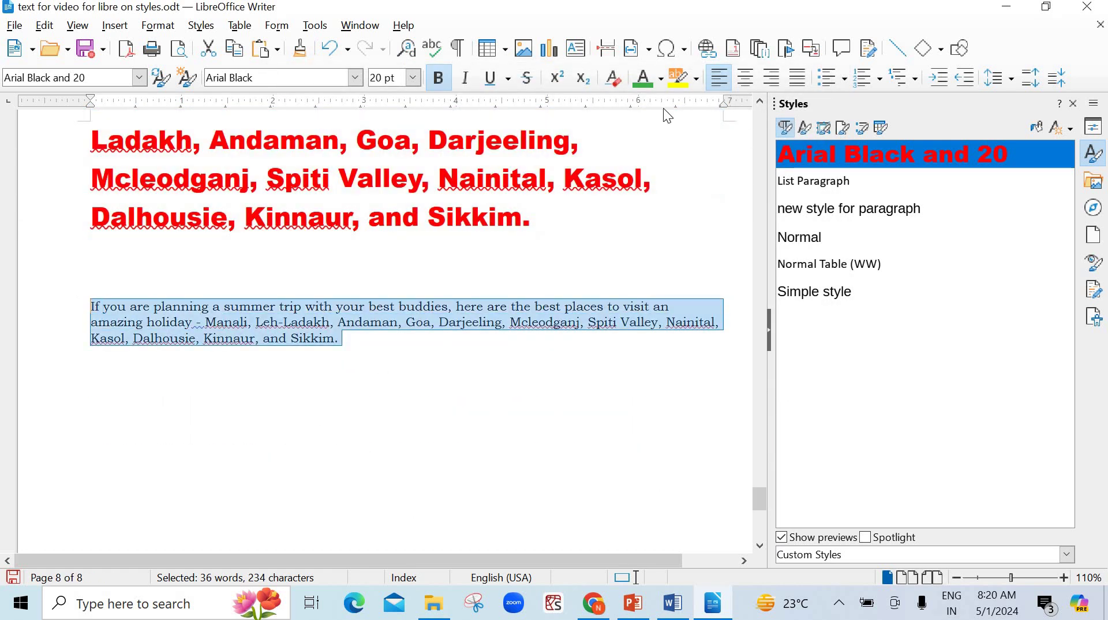
pyautogui.doubleClick(872, 162)
pyautogui.click(701, 240)
# Select the Summer Vacations heading together with its paragraph on page 7.
pyautogui.scroll(3, 604, 408)
pyautogui.scroll(14, 603, 408)
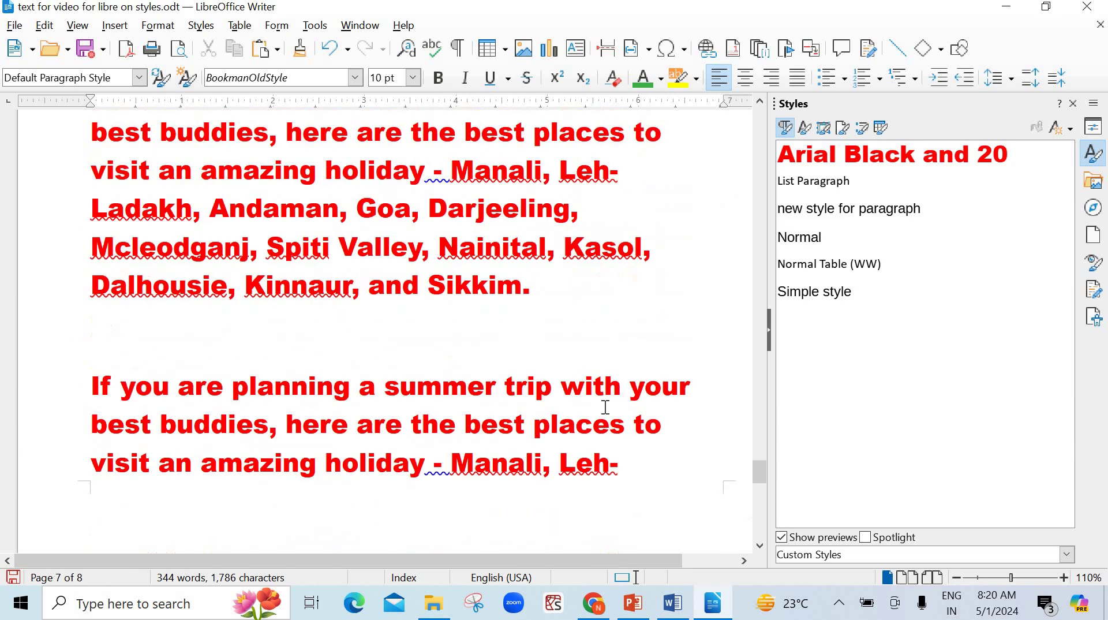
pyautogui.scroll(3, 611, 404)
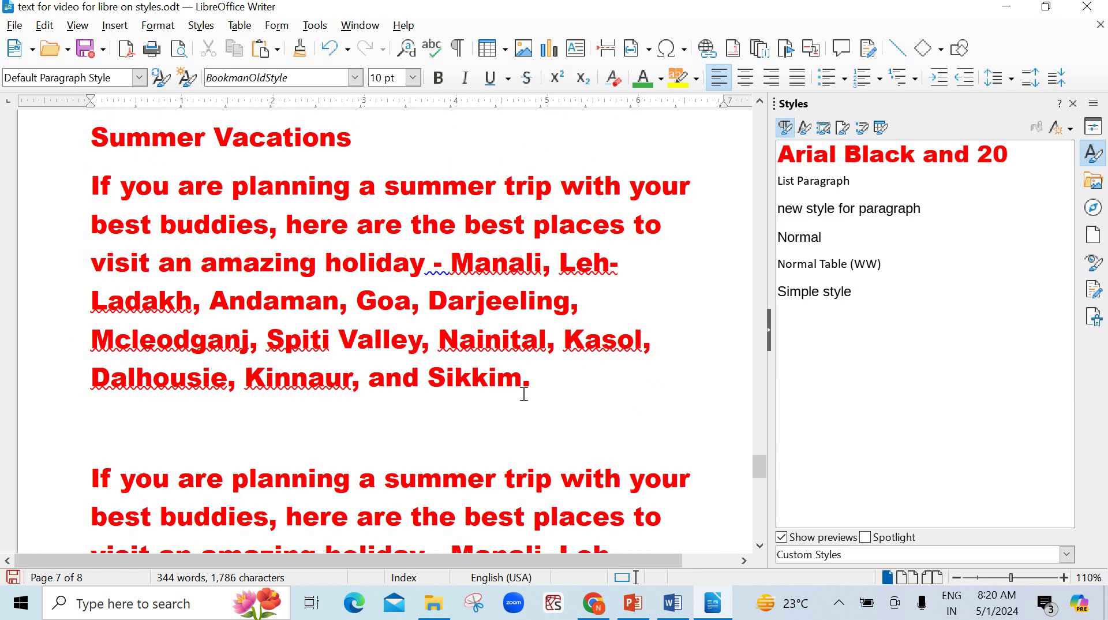
pyautogui.moveTo(545, 381); pyautogui.dragTo(70, 148)
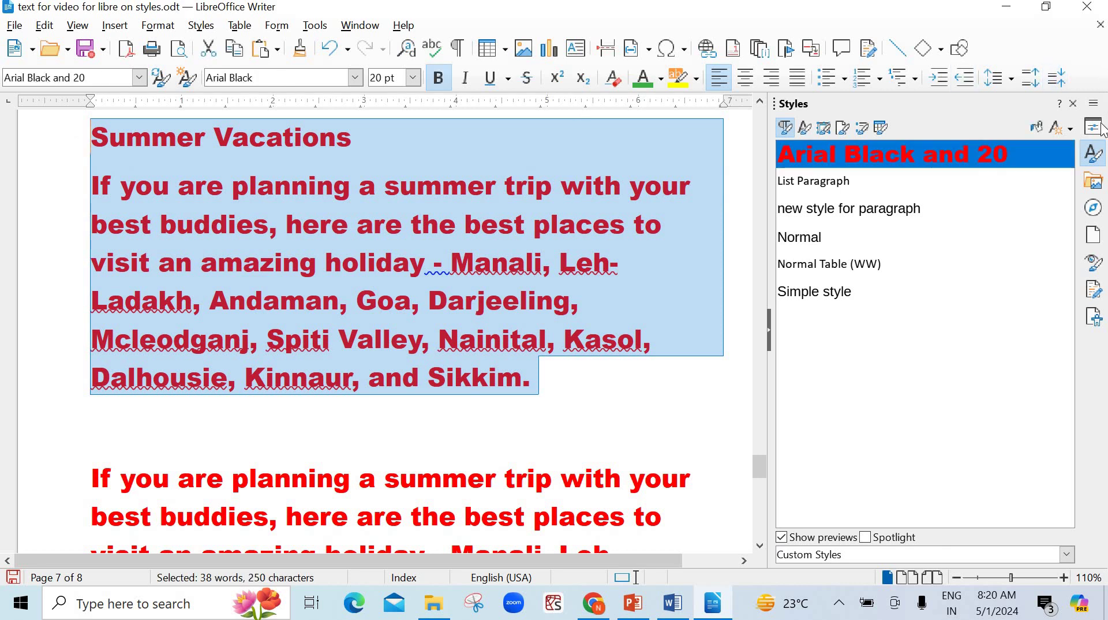
# Update the Arial Black and 20 style from the selection, then make the text italic, underlined and green.
pyautogui.click(1067, 129)
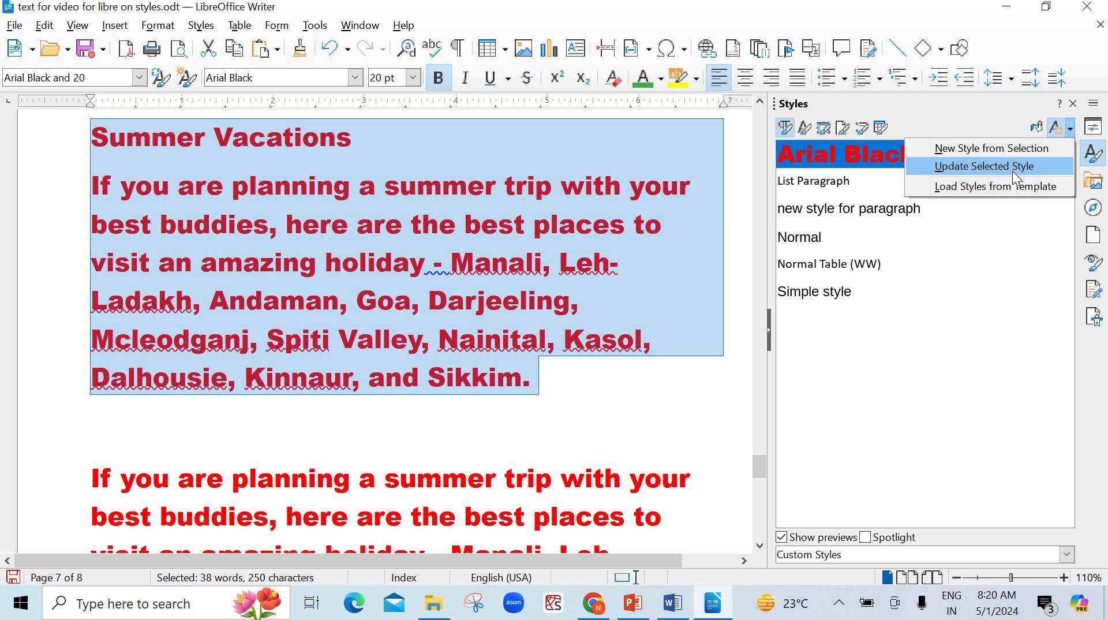
pyautogui.click(1015, 171)
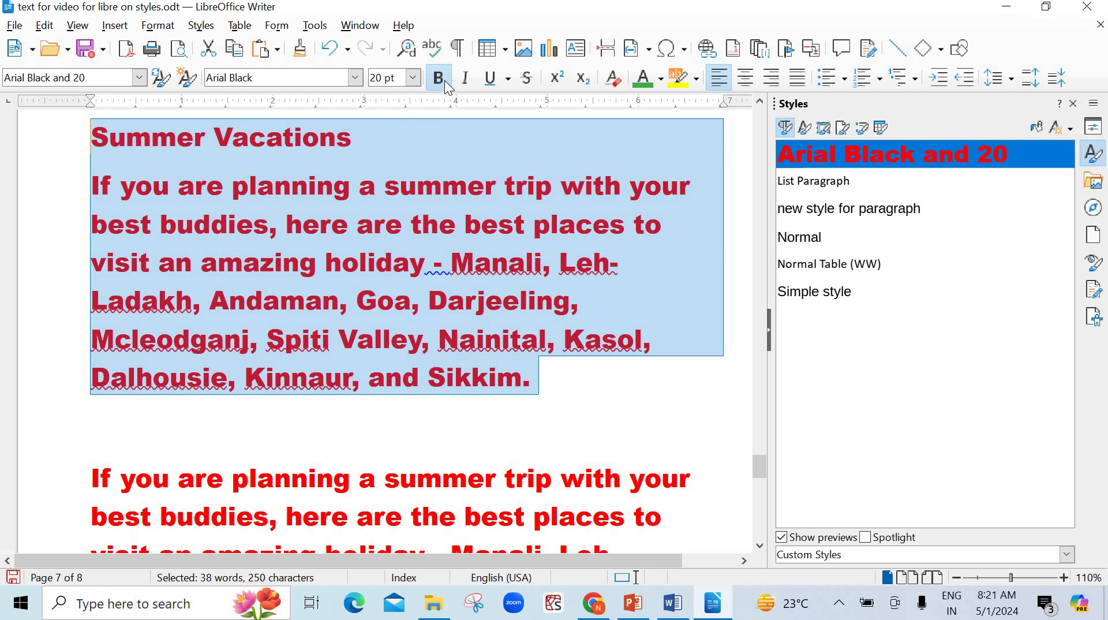
pyautogui.click(468, 77)
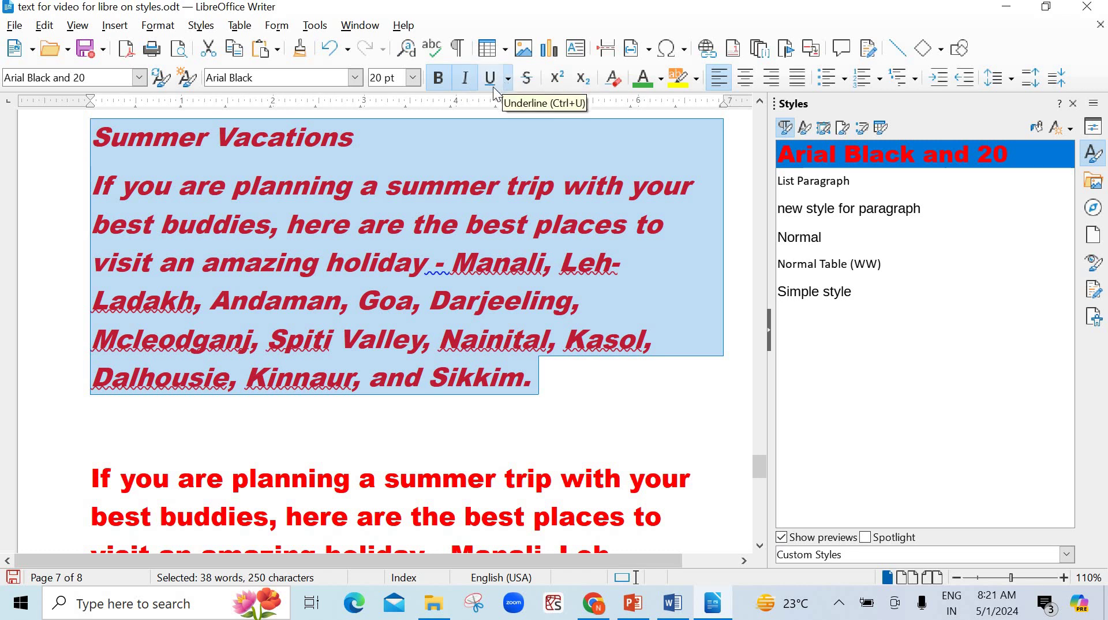
pyautogui.click(491, 78)
pyautogui.click(643, 79)
pyautogui.click(593, 386)
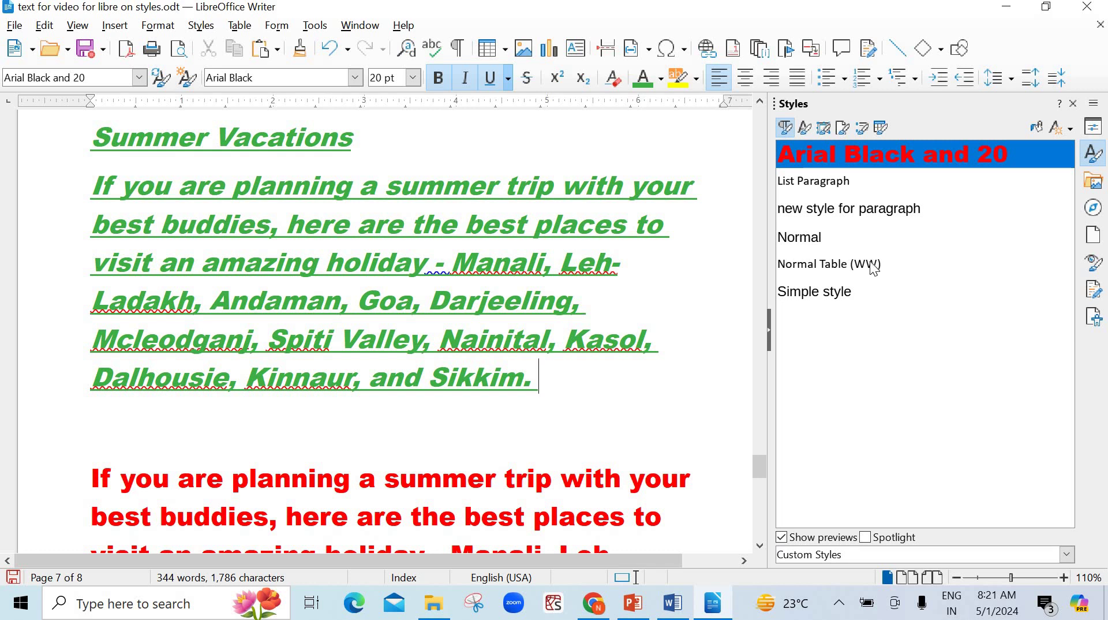
pyautogui.scroll(-10, 616, 344)
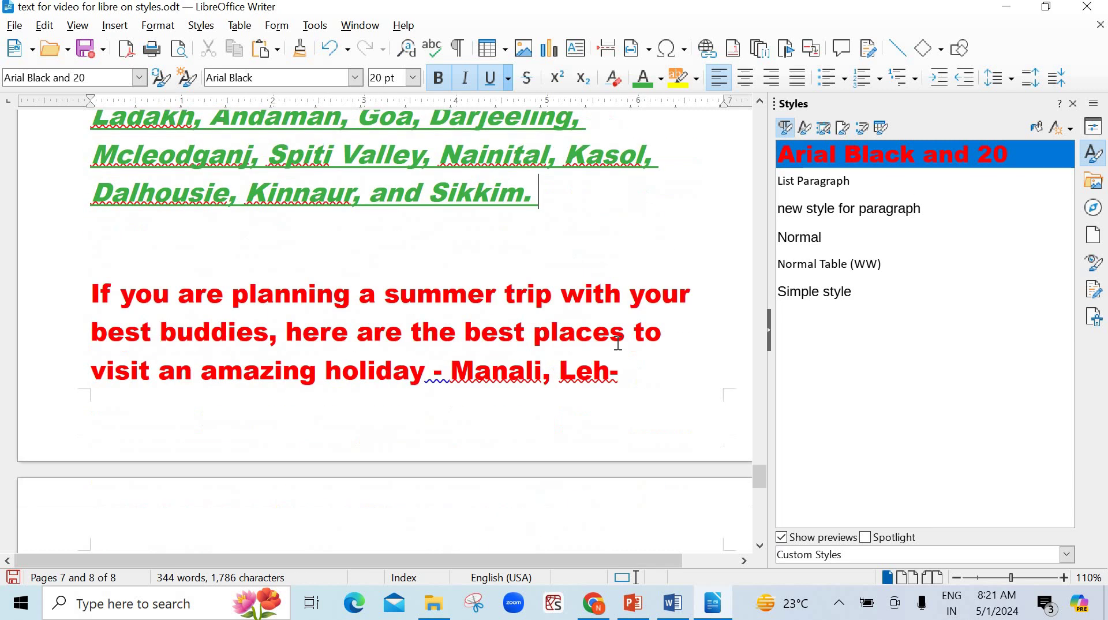
pyautogui.scroll(-4, 618, 342)
pyautogui.scroll(14, 619, 322)
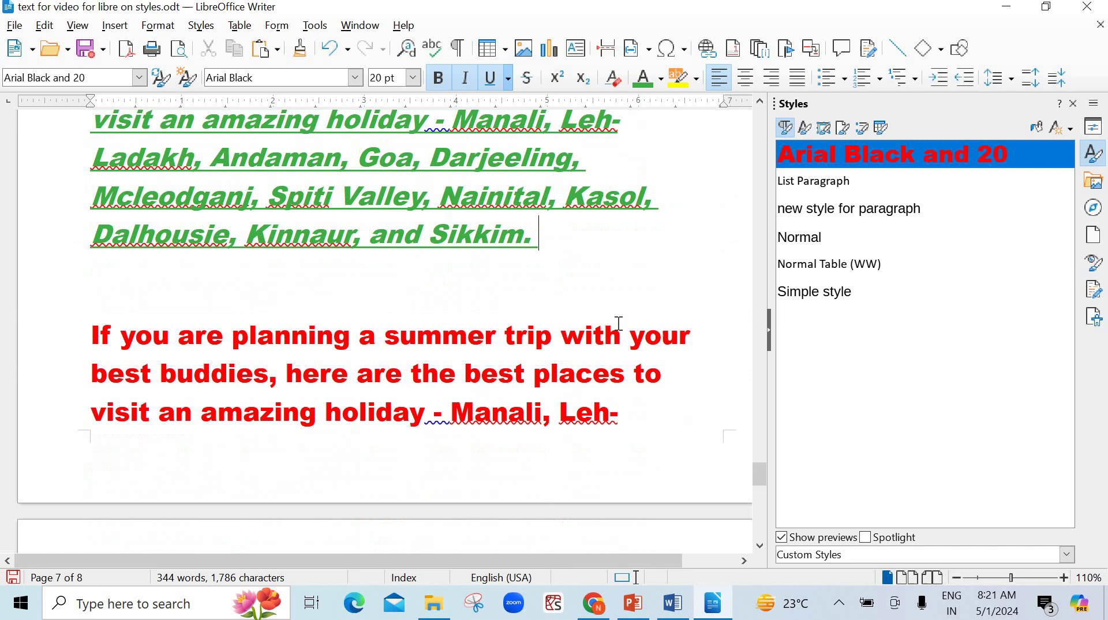
pyautogui.scroll(3, 627, 312)
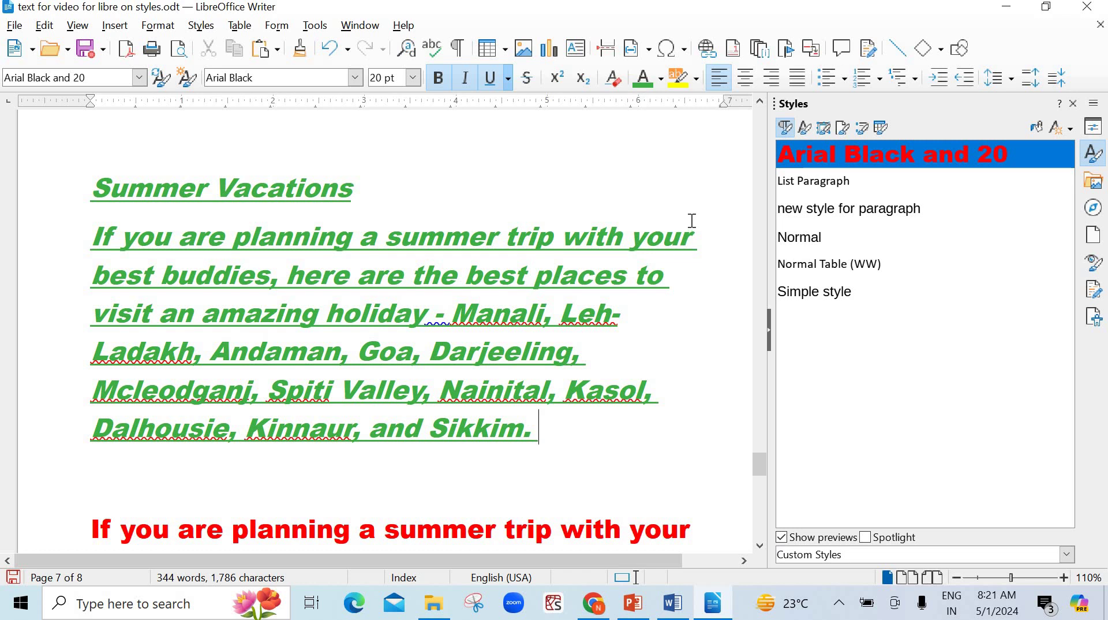
# Load styles from the My Templates 'Channel logo' template, excluding paragraph and character styles.
pyautogui.click(1068, 135)
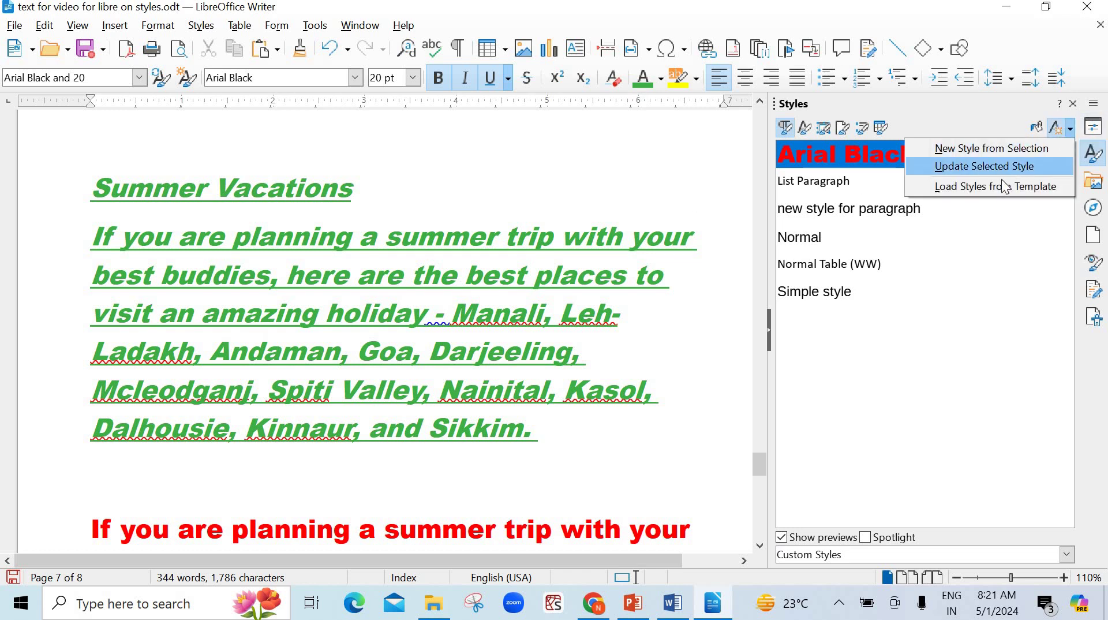
pyautogui.click(946, 187)
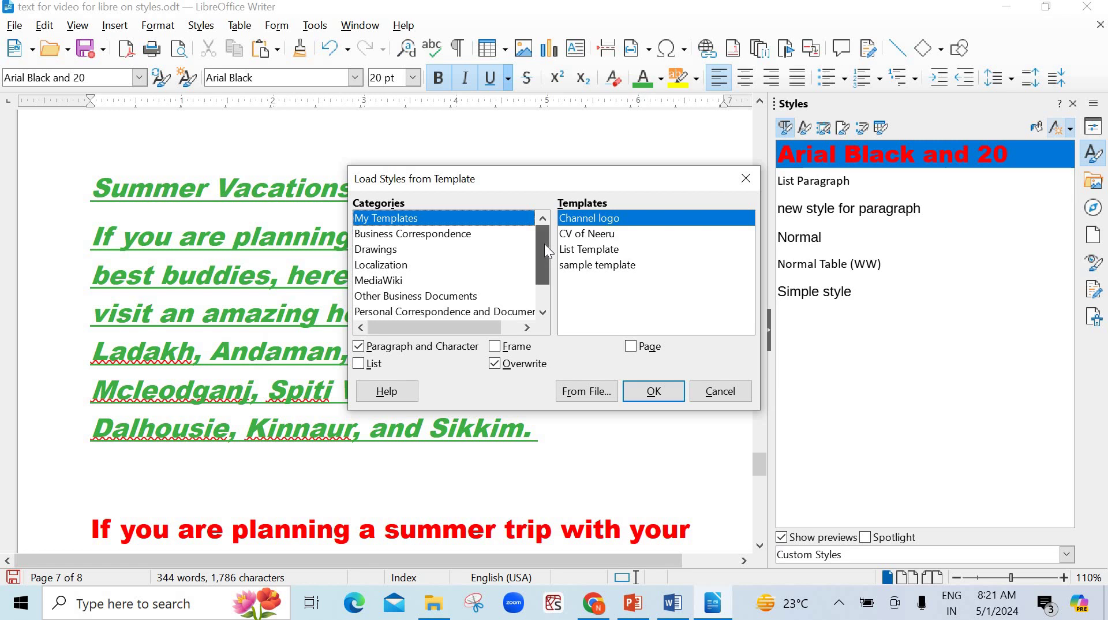
pyautogui.moveTo(545, 243); pyautogui.dragTo(544, 286)
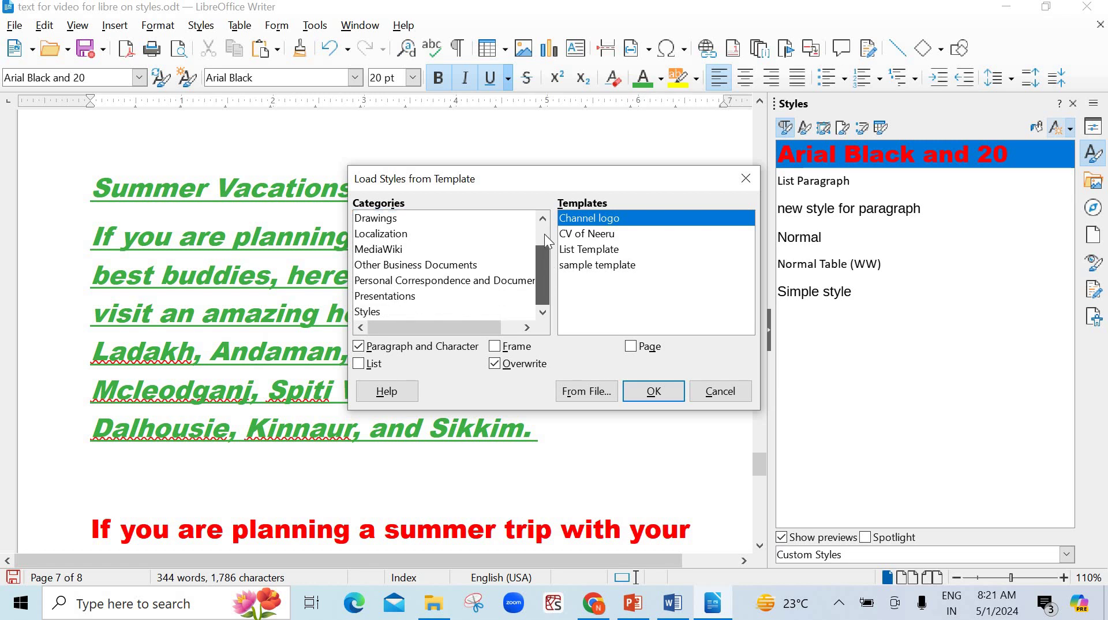
pyautogui.scroll(1, 548, 241)
pyautogui.click(494, 217)
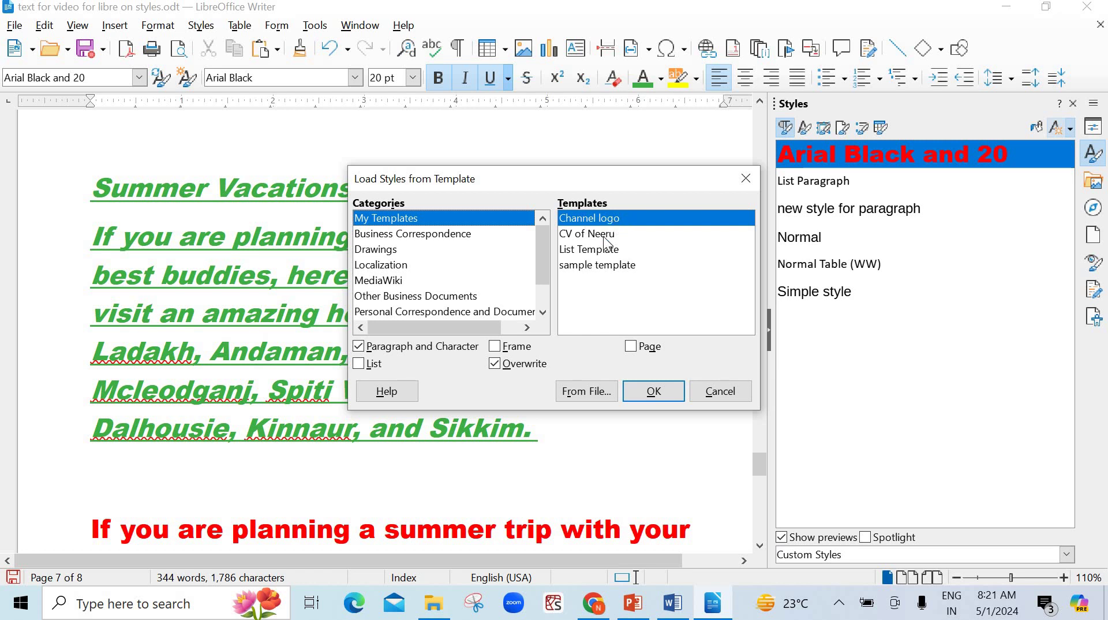
pyautogui.click(359, 345)
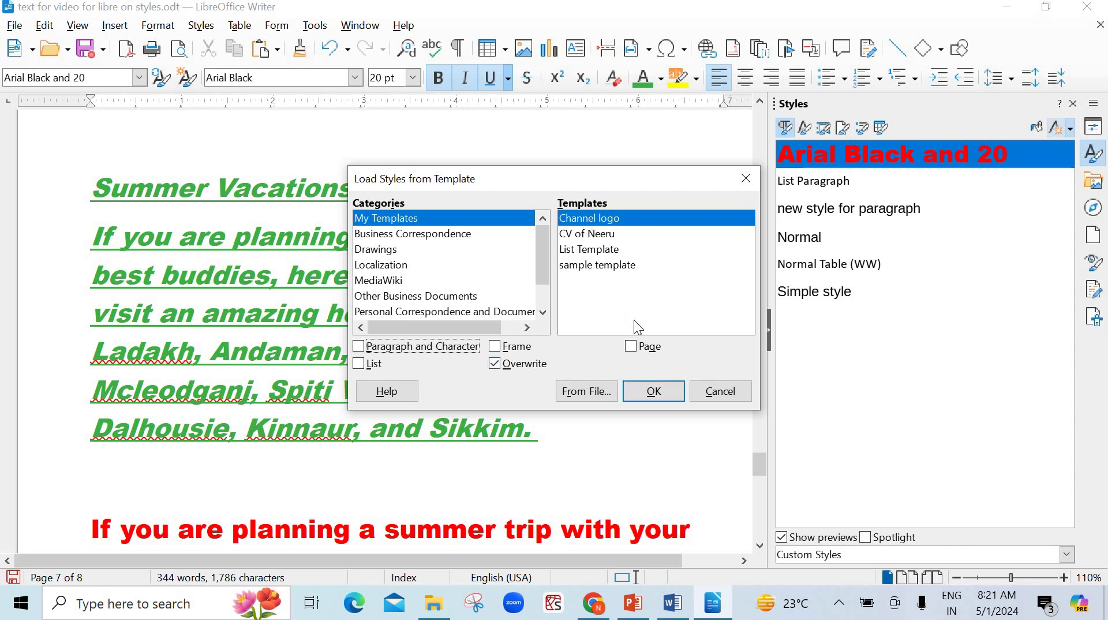
pyautogui.click(651, 391)
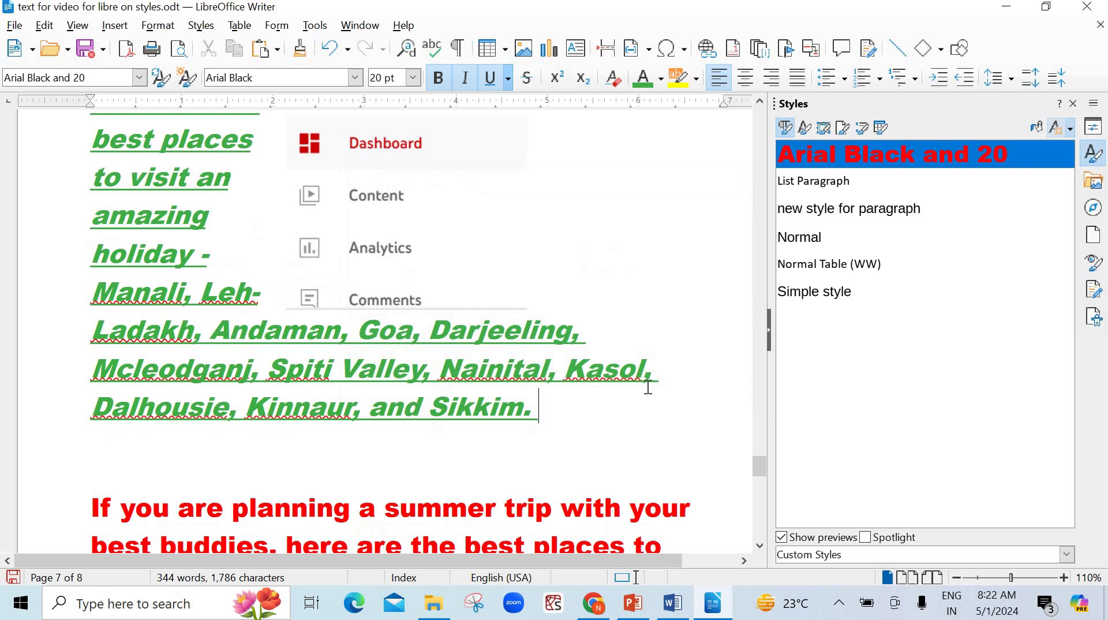
# Move the channel picture to the right of the Summer Vacations text.
pyautogui.scroll(3, 580, 299)
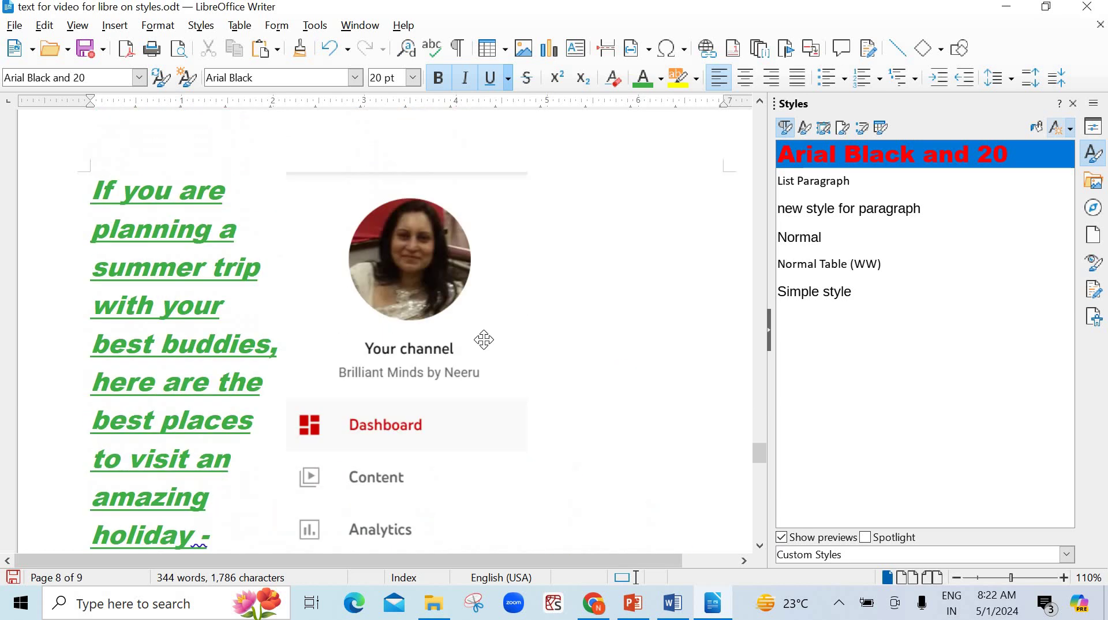
pyautogui.moveTo(484, 340); pyautogui.dragTo(566, 321)
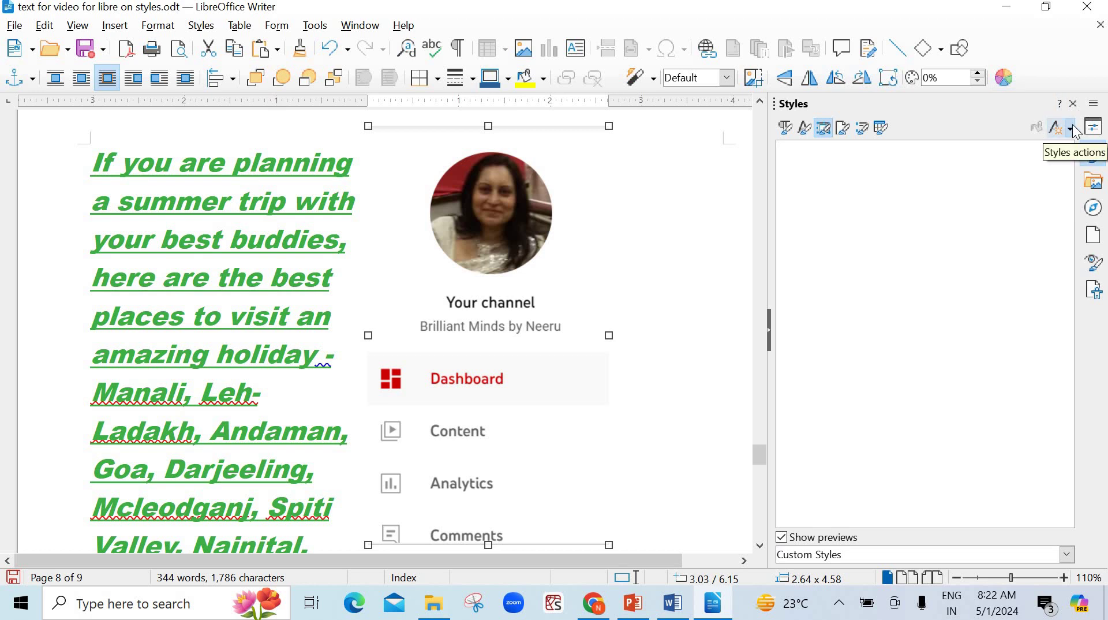
pyautogui.click(1072, 130)
# Load styles from the List Template, excluding paragraph and character styles.
pyautogui.click(993, 189)
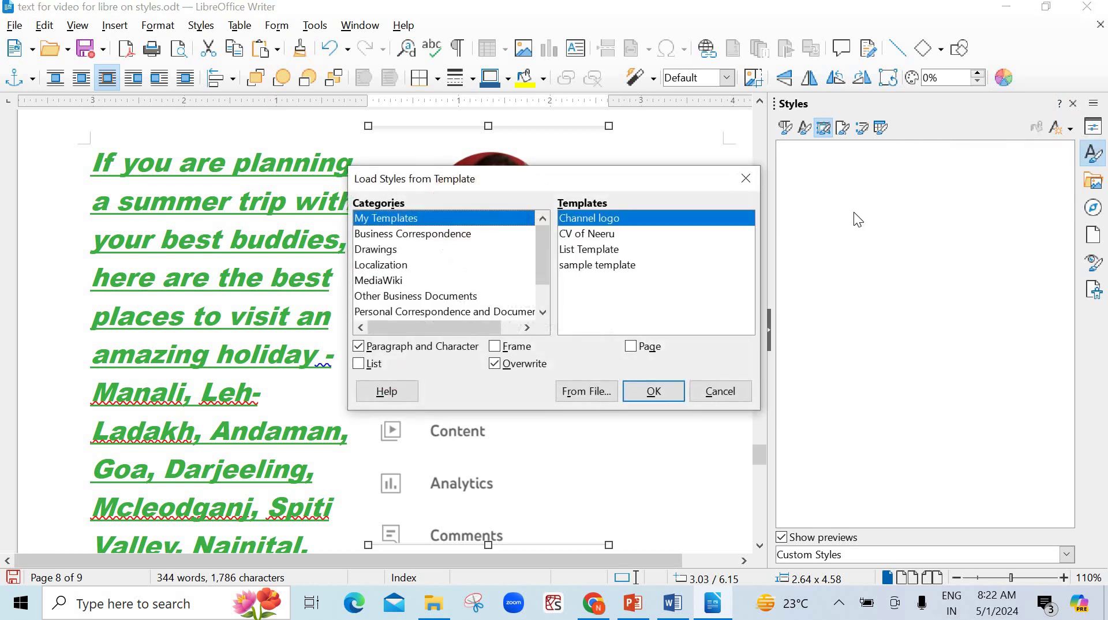
pyautogui.click(599, 253)
pyautogui.click(359, 347)
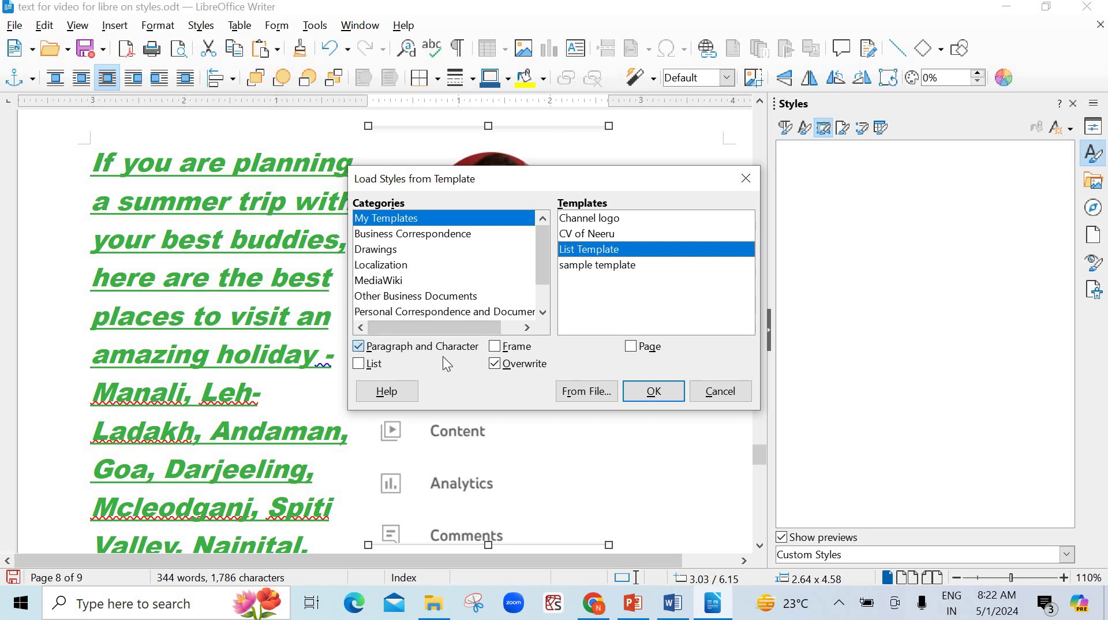
pyautogui.click(654, 392)
pyautogui.scroll(-10, 652, 385)
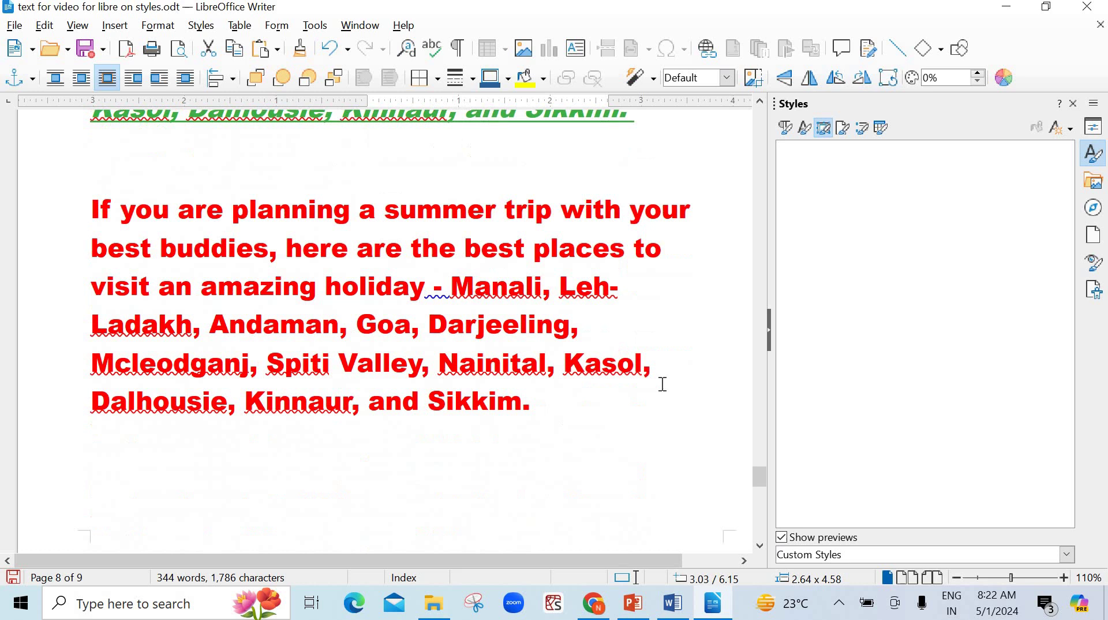
pyautogui.scroll(10, 667, 384)
pyautogui.scroll(12, 668, 384)
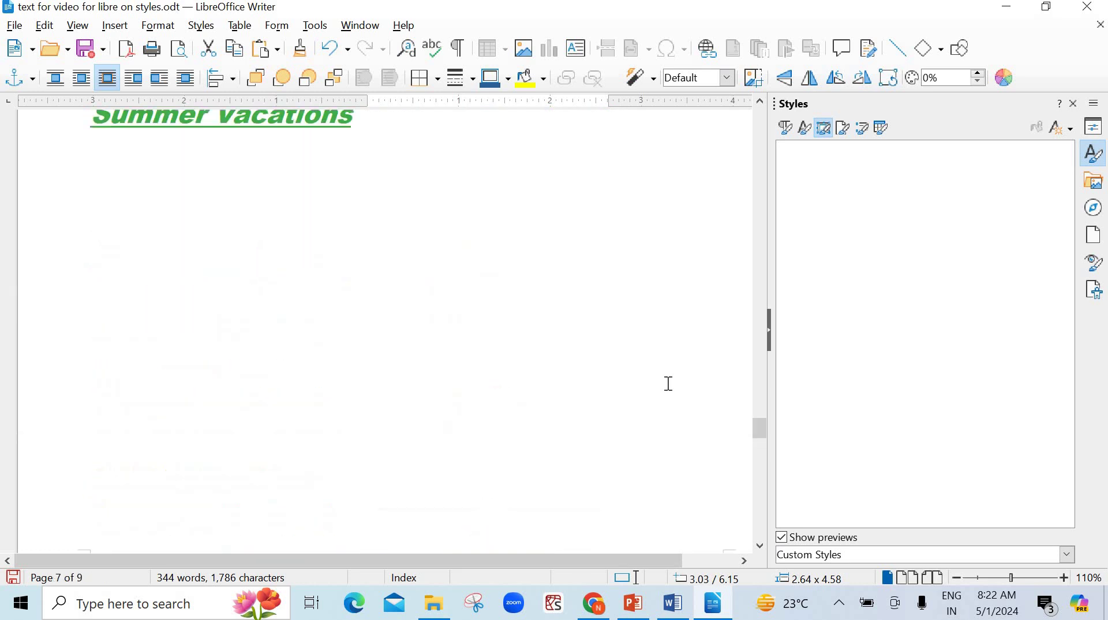
pyautogui.scroll(-15, 688, 354)
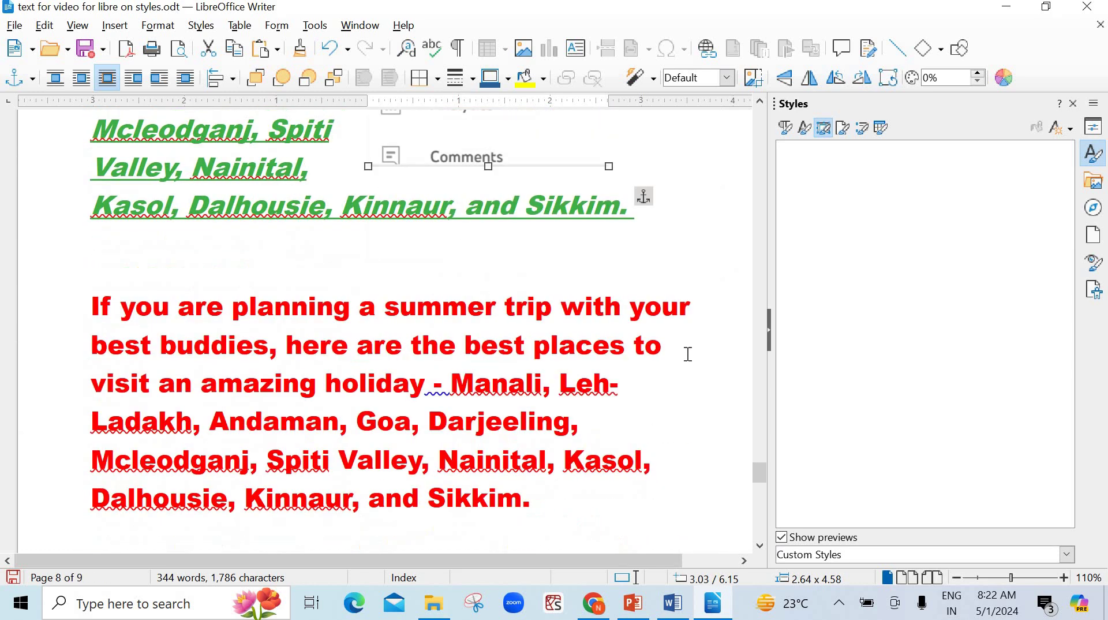
# Reload the List Template below the red paragraph, adding the bulleted January–December month list.
pyautogui.click(495, 277)
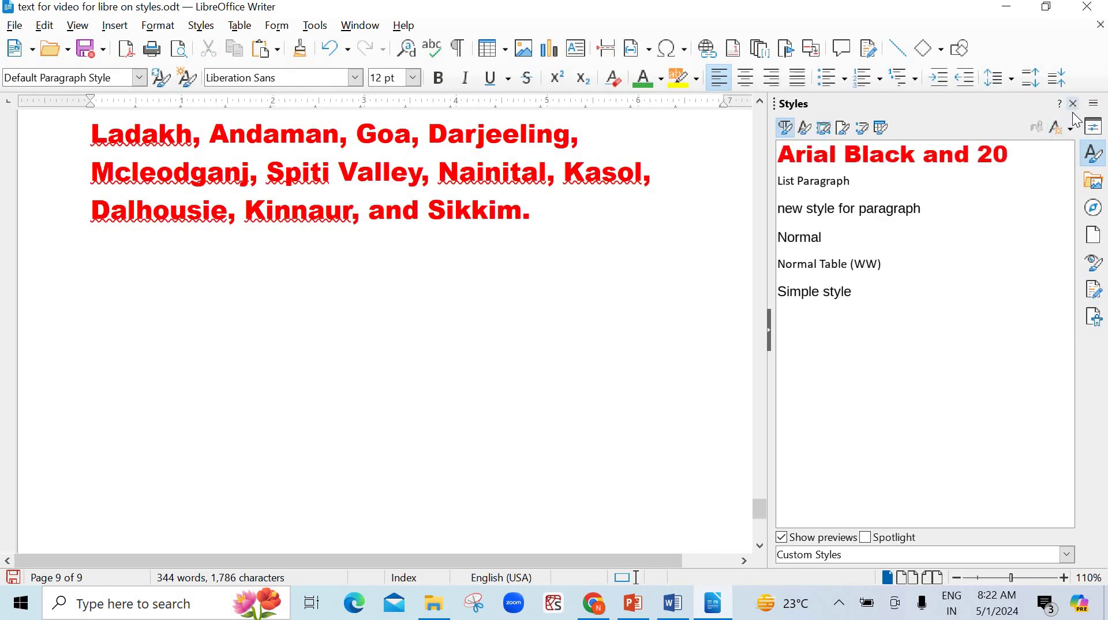
pyautogui.click(1060, 127)
pyautogui.click(1001, 188)
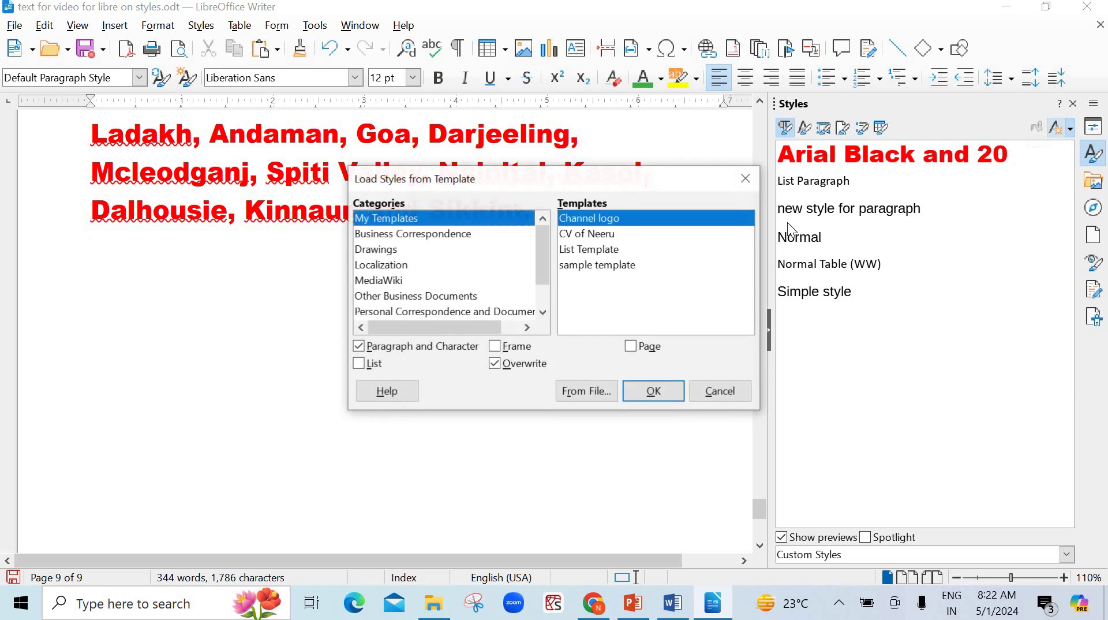
pyautogui.click(590, 249)
pyautogui.click(428, 352)
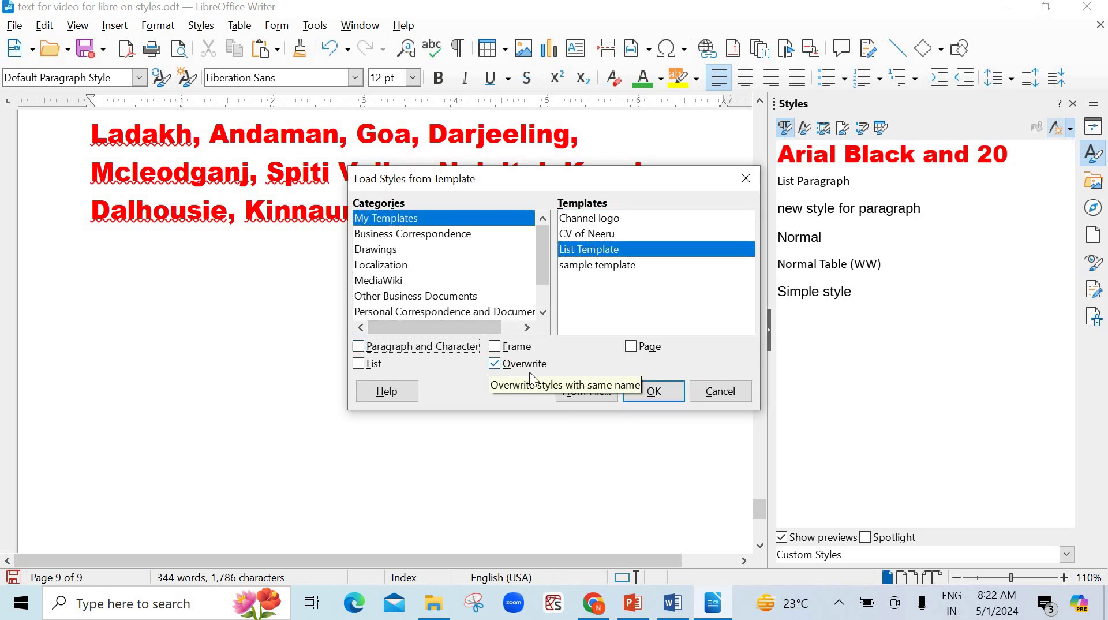
pyautogui.click(653, 393)
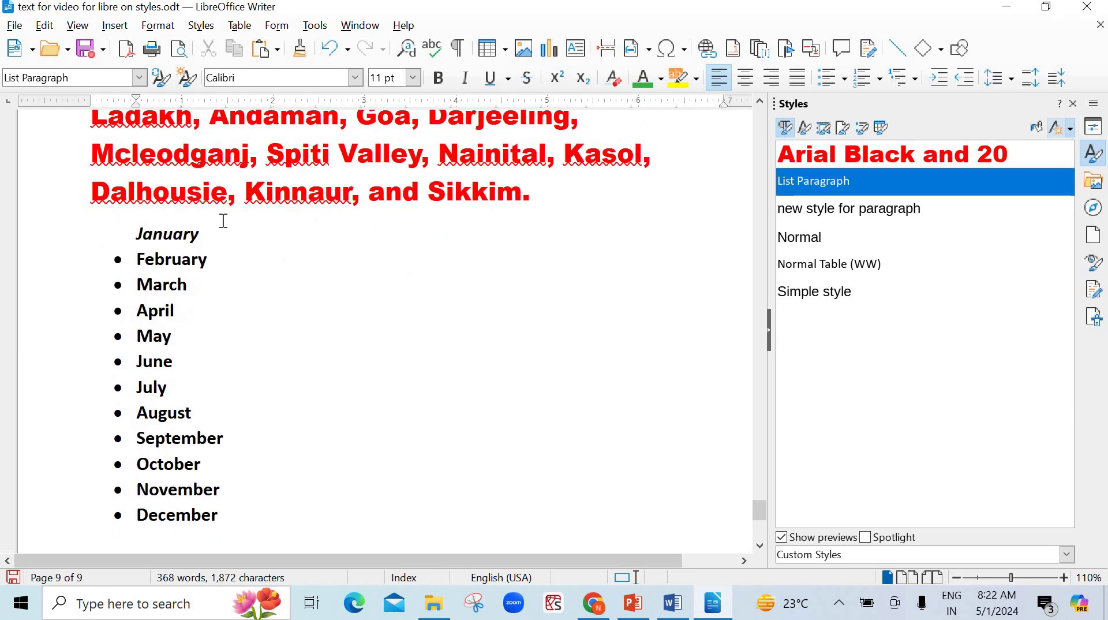
pyautogui.scroll(-3, 284, 399)
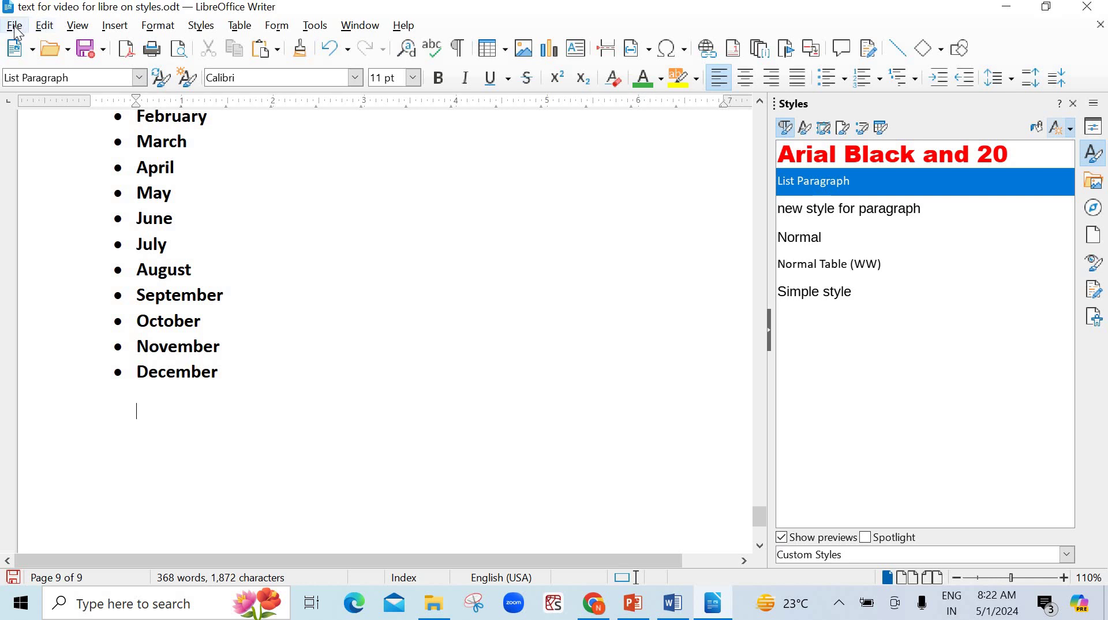
# Start opening a file from the File menu, then cancel the Open dialog.
pyautogui.click(16, 26)
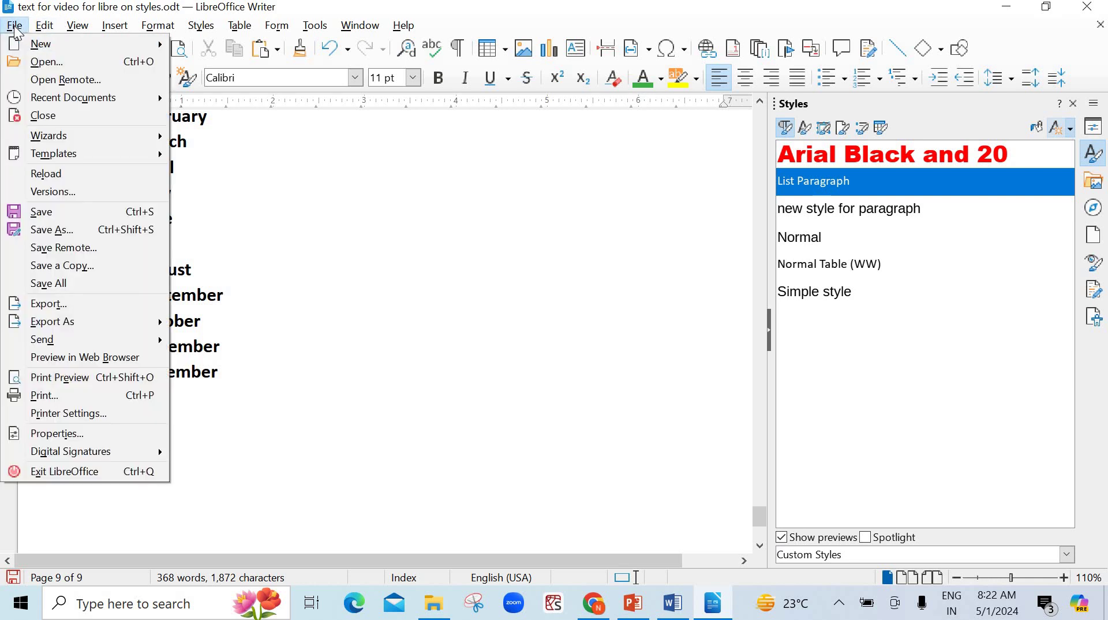
pyautogui.click(39, 64)
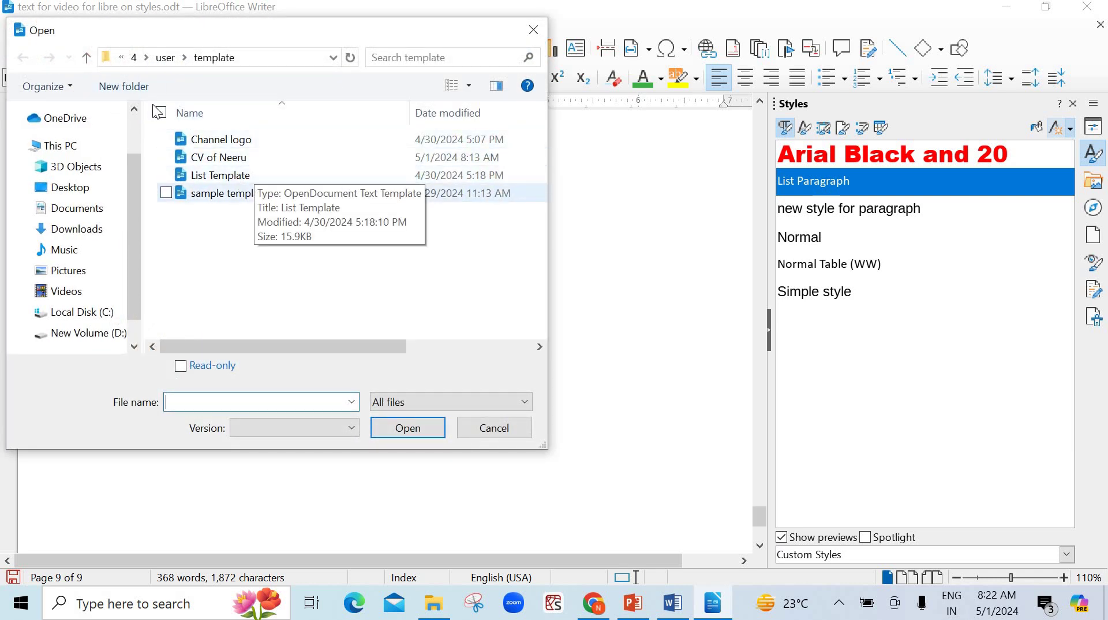
pyautogui.click(494, 435)
# Open the Templates manager from File > Templates and scroll through the text-document templates.
pyautogui.click(15, 25)
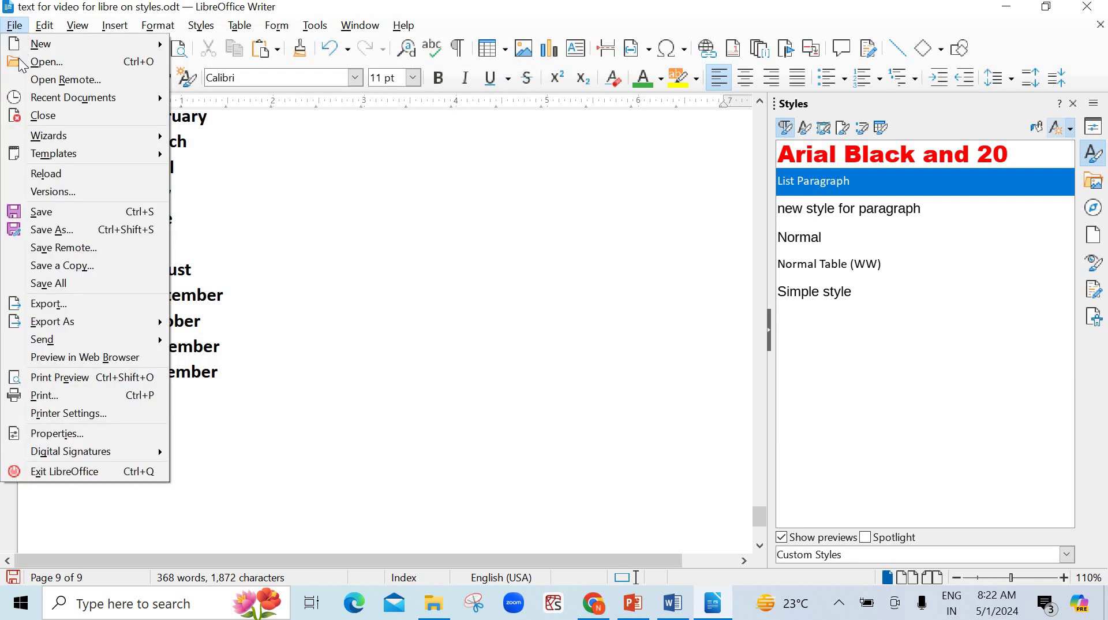
pyautogui.moveTo(81, 159)
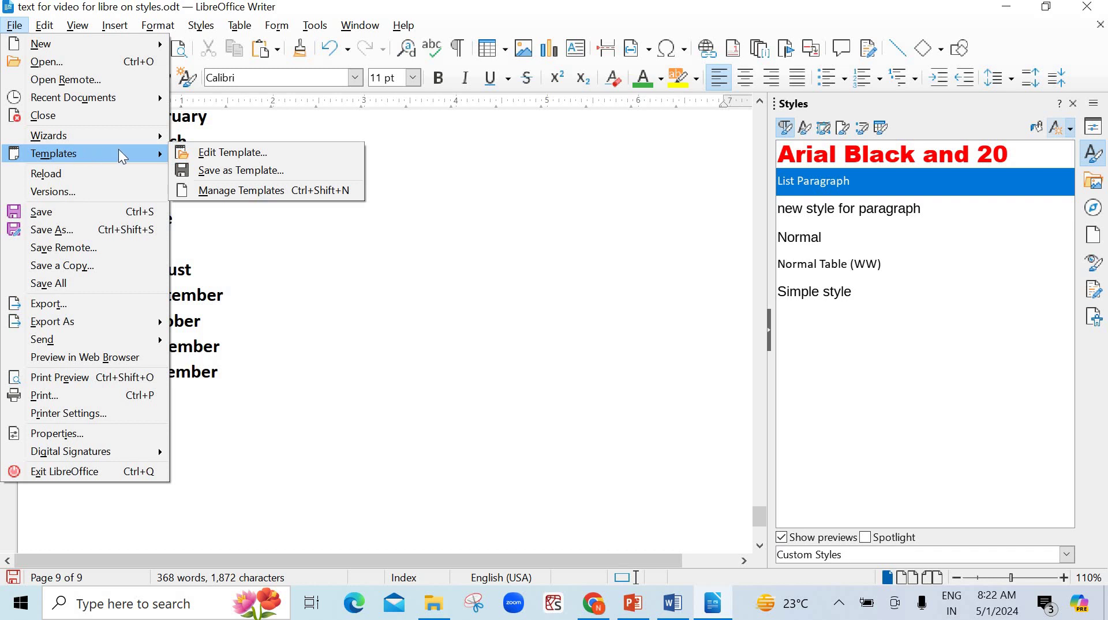
pyautogui.click(247, 191)
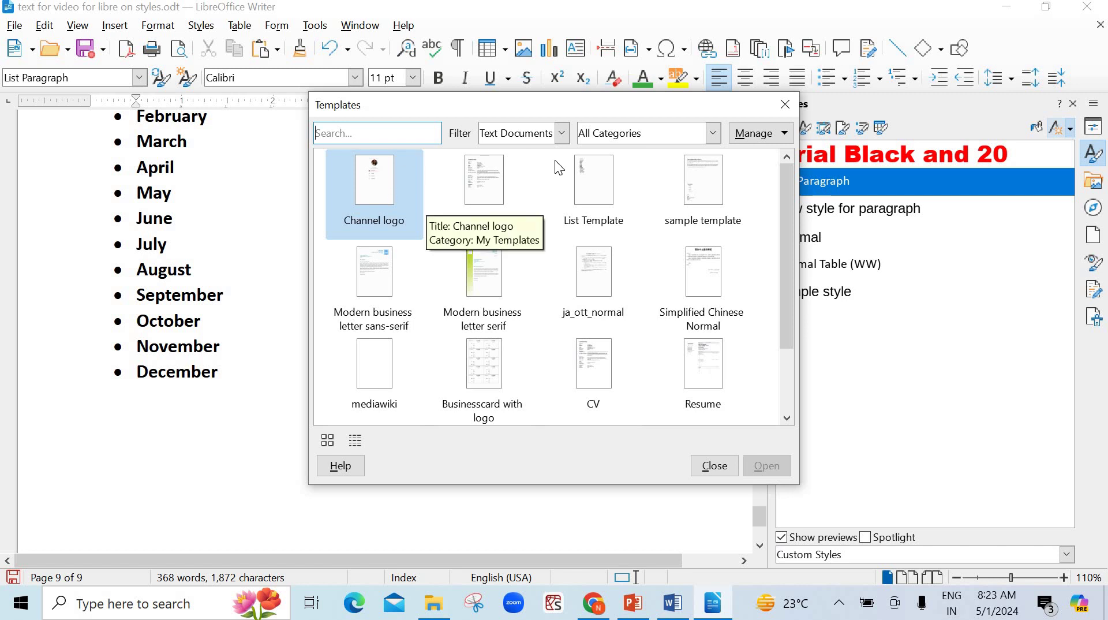
pyautogui.scroll(-2, 485, 355)
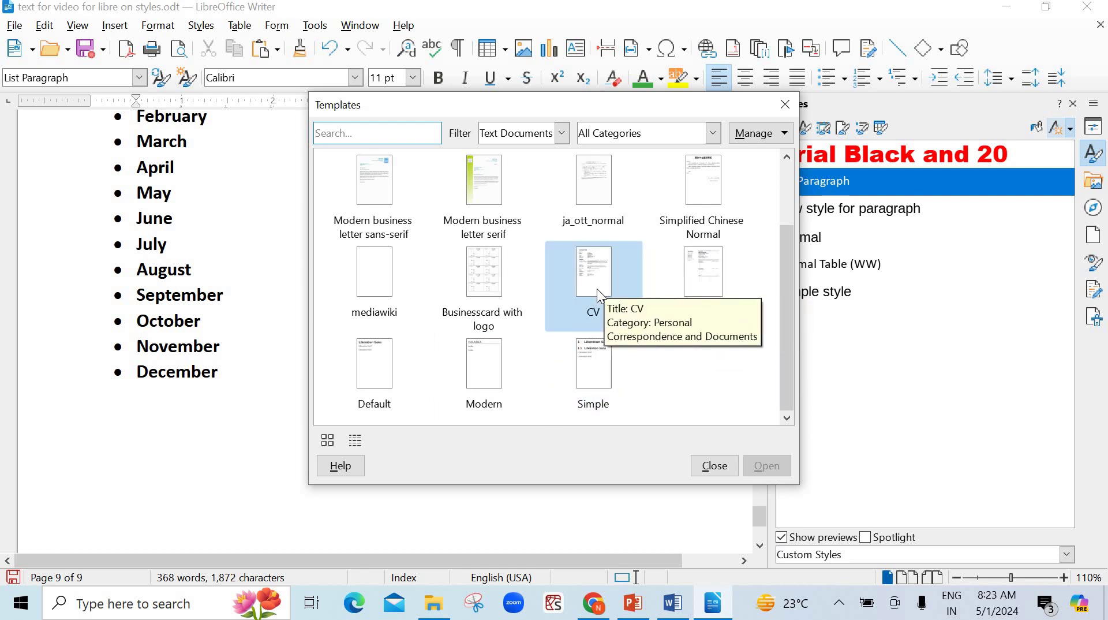
# Create a document from the Resume template and replace its 'Your Name' heading with the author's full name.
pyautogui.doubleClick(716, 283)
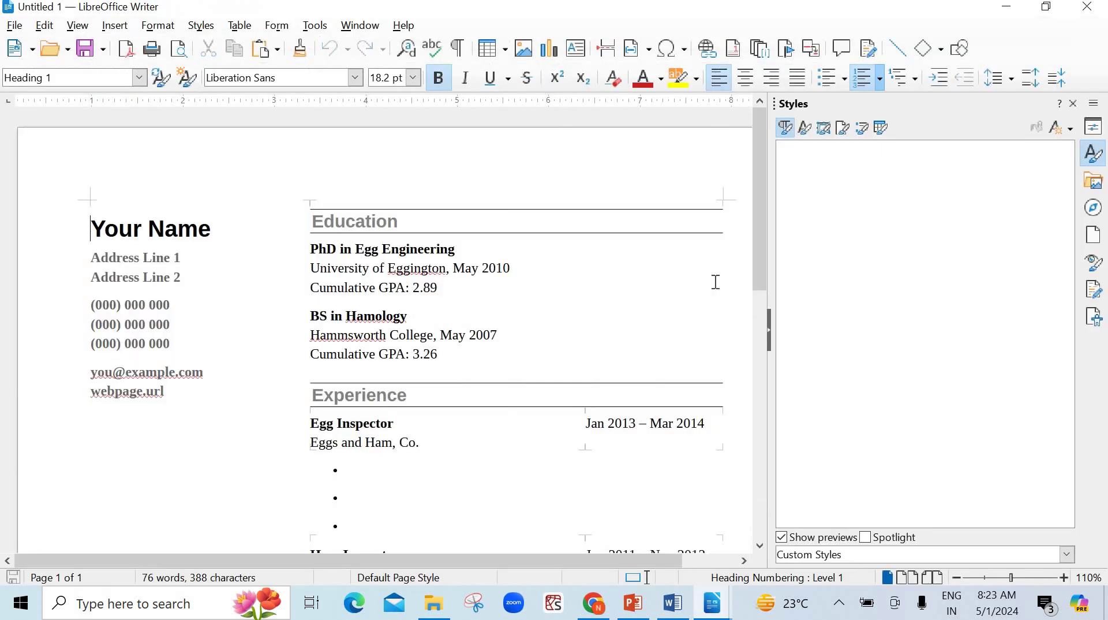
pyautogui.moveTo(220, 227); pyautogui.dragTo(78, 220)
pyautogui.write('Ne')
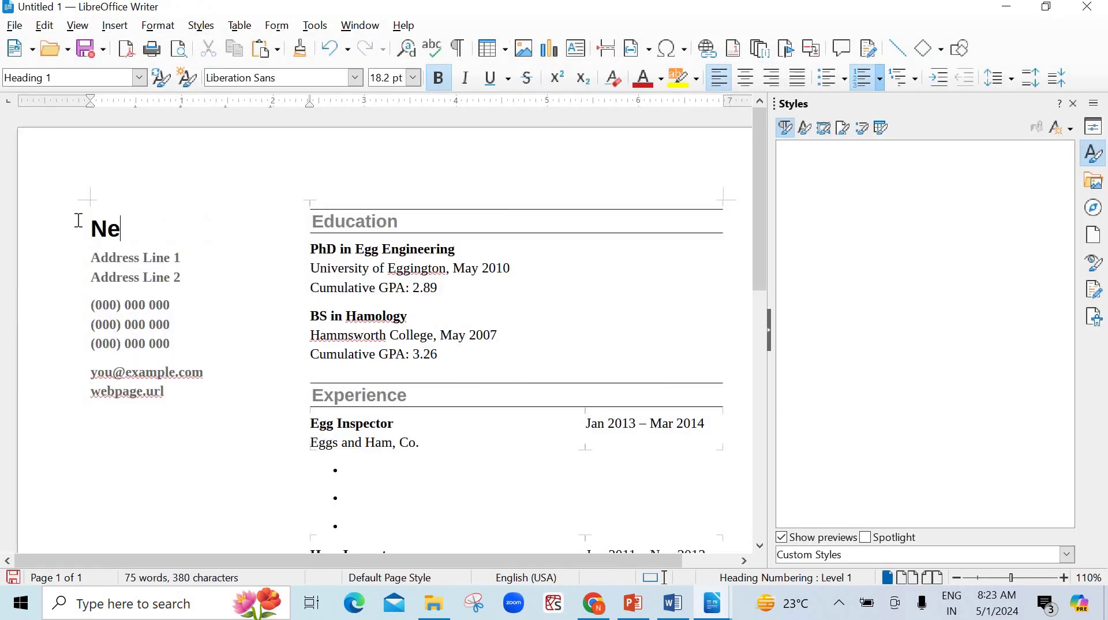
pyautogui.write('eru Jaggi')
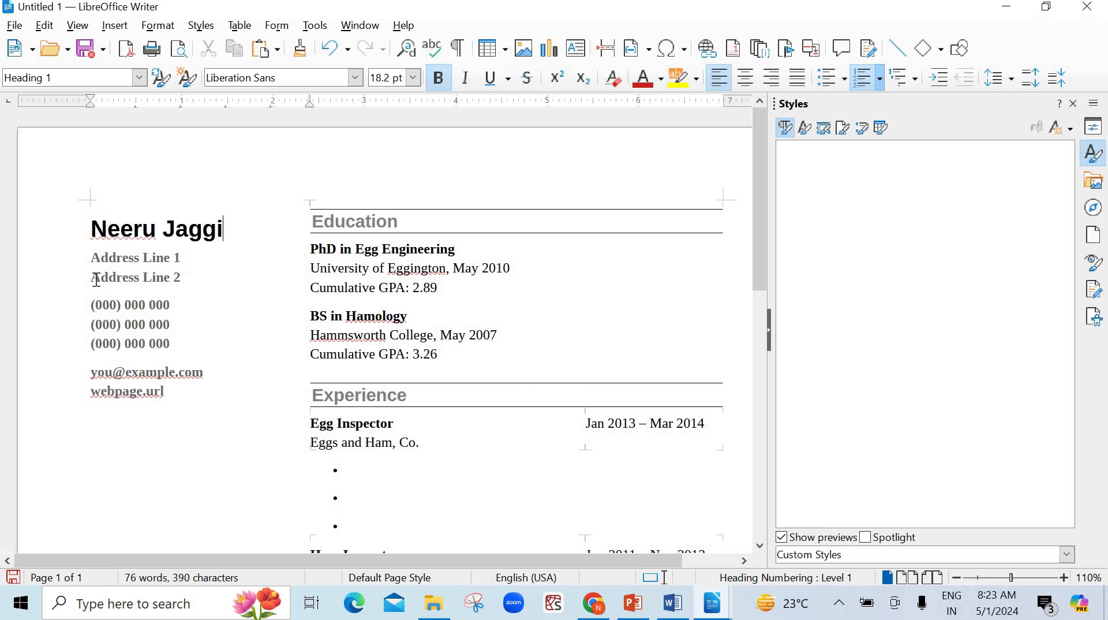
pyautogui.click(89, 257)
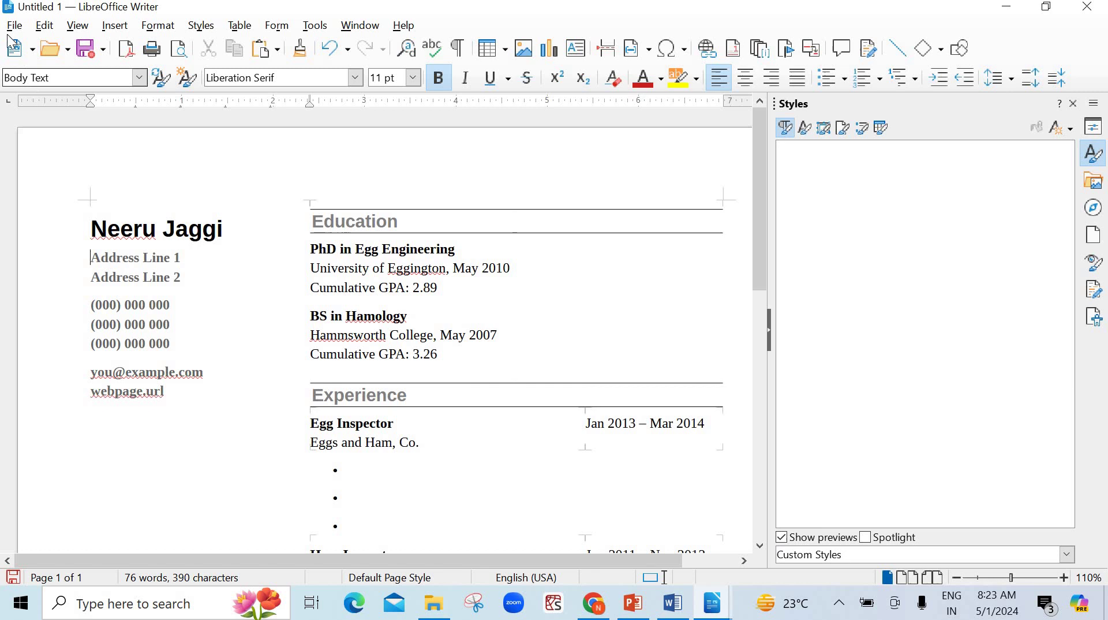
pyautogui.click(15, 26)
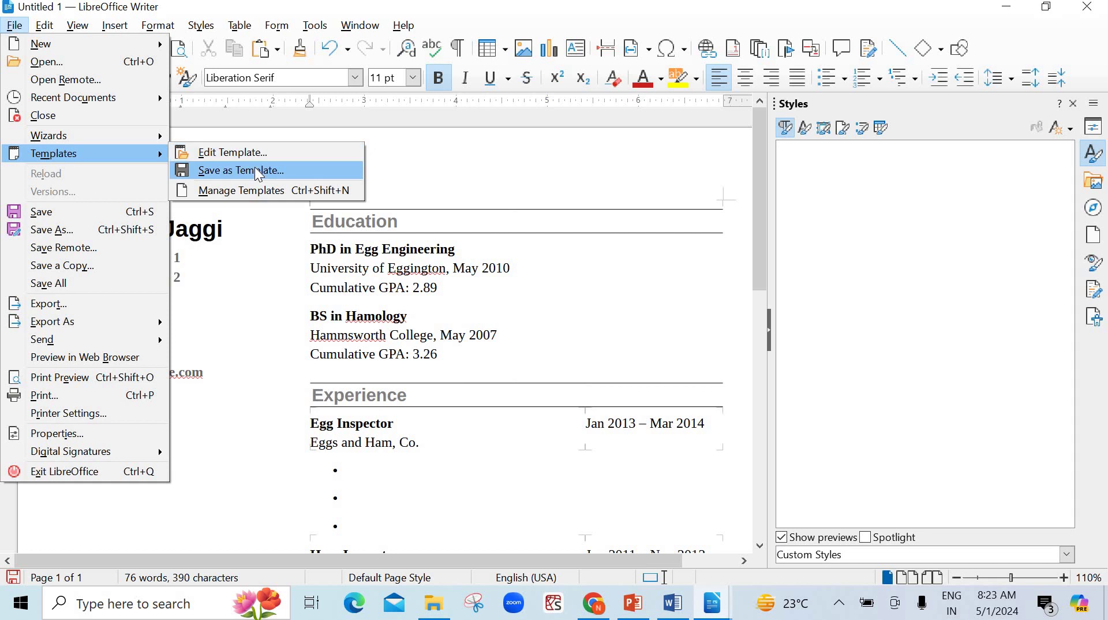
# Save the resume as a template in the My Templates category.
pyautogui.click(259, 174)
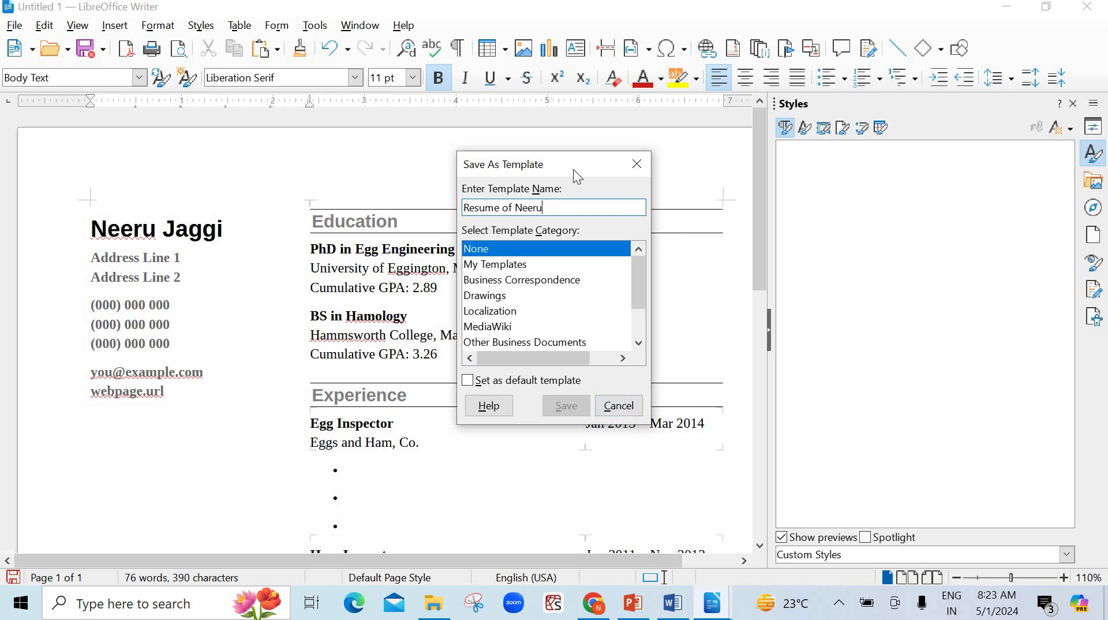
pyautogui.click(479, 266)
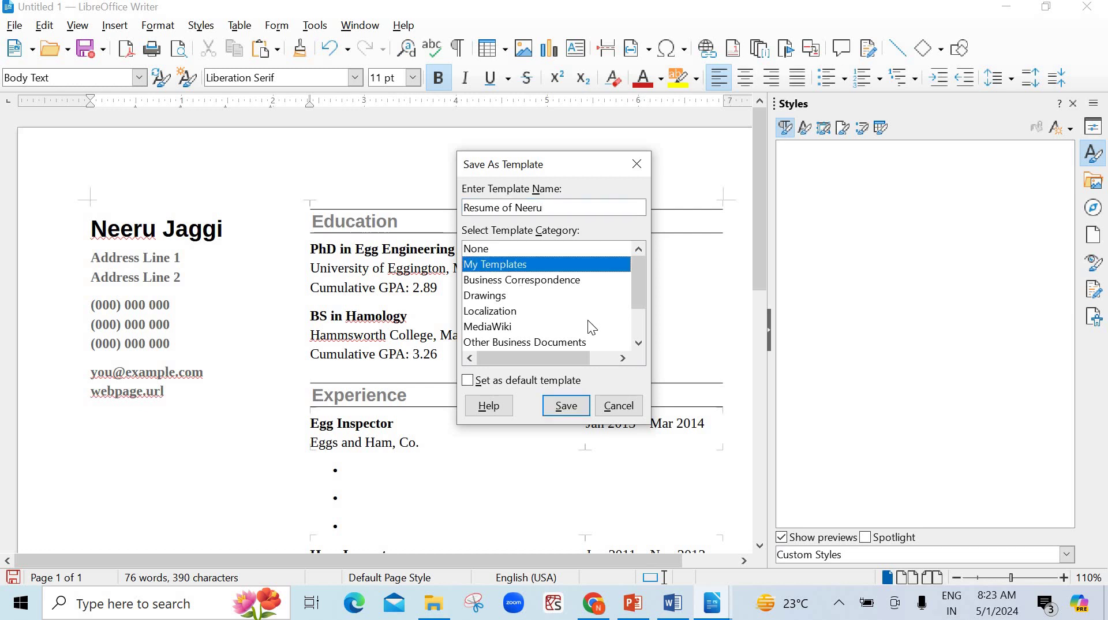
pyautogui.click(579, 405)
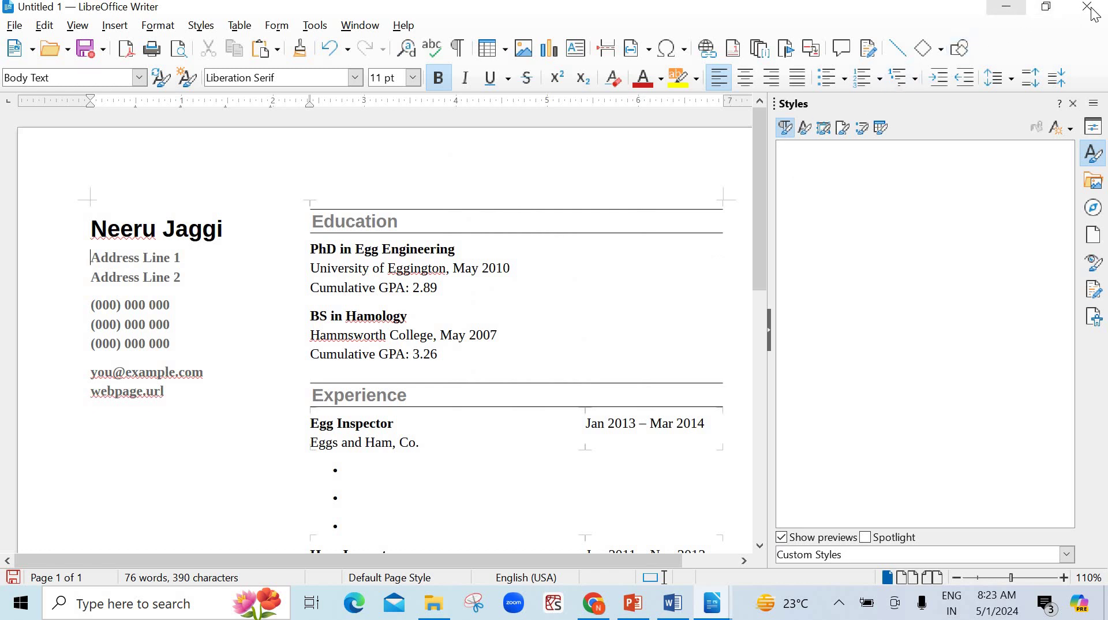
# Close the resume document without saving and return to the styles document window.
pyautogui.click(1095, 16)
pyautogui.click(575, 331)
pyautogui.click(481, 501)
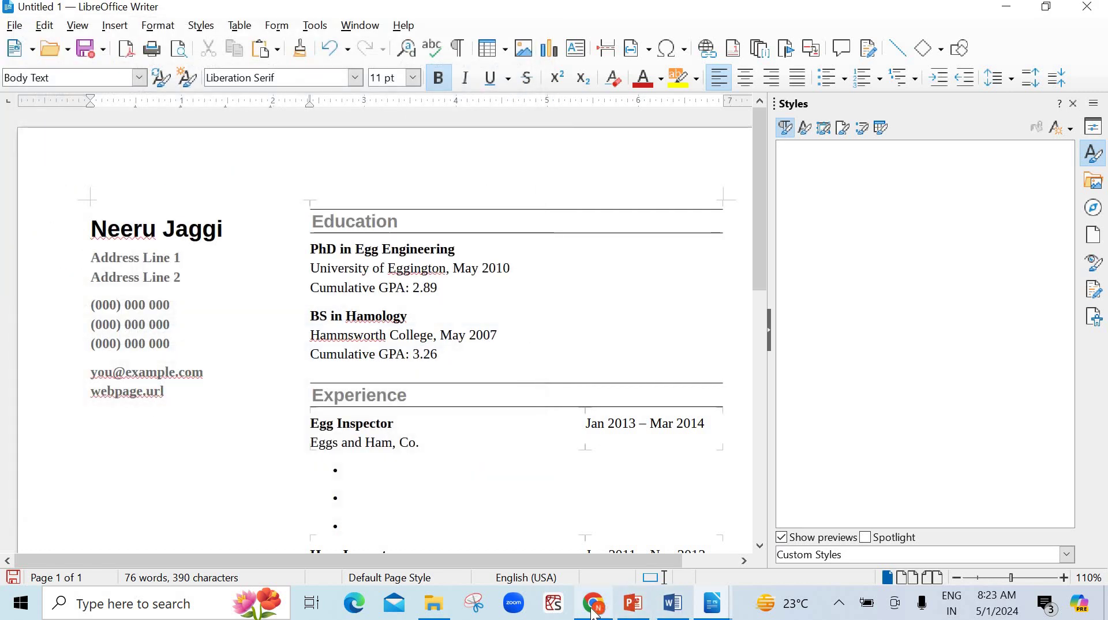
pyautogui.moveTo(713, 604)
pyautogui.click(626, 540)
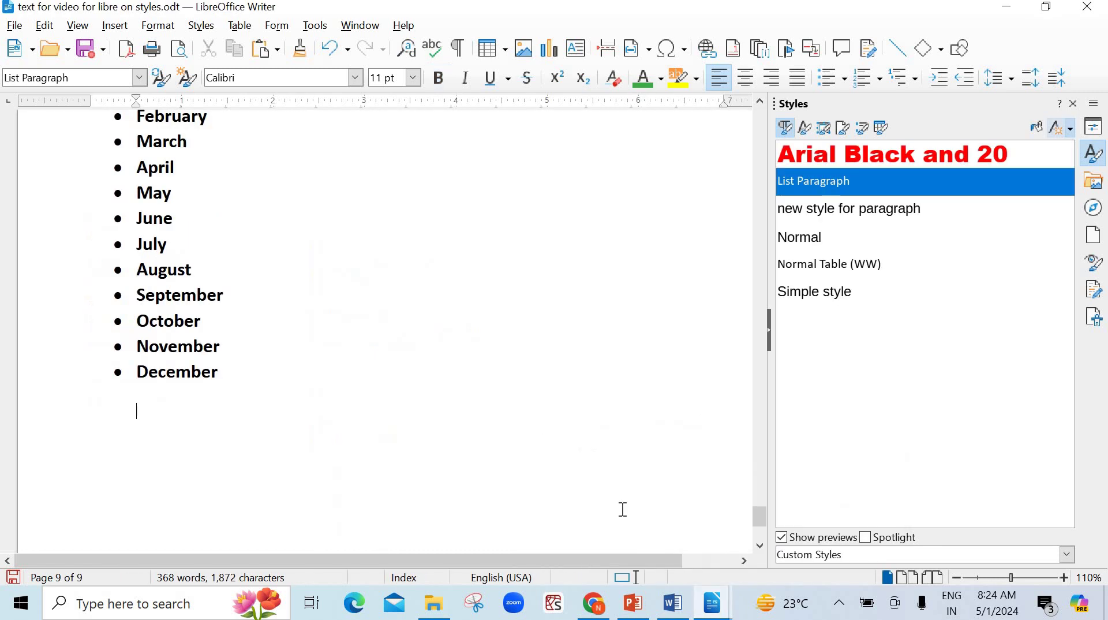
# After December, load styles from the resume template with Paragraph and Character unticked.
pyautogui.click(318, 362)
pyautogui.click(1071, 127)
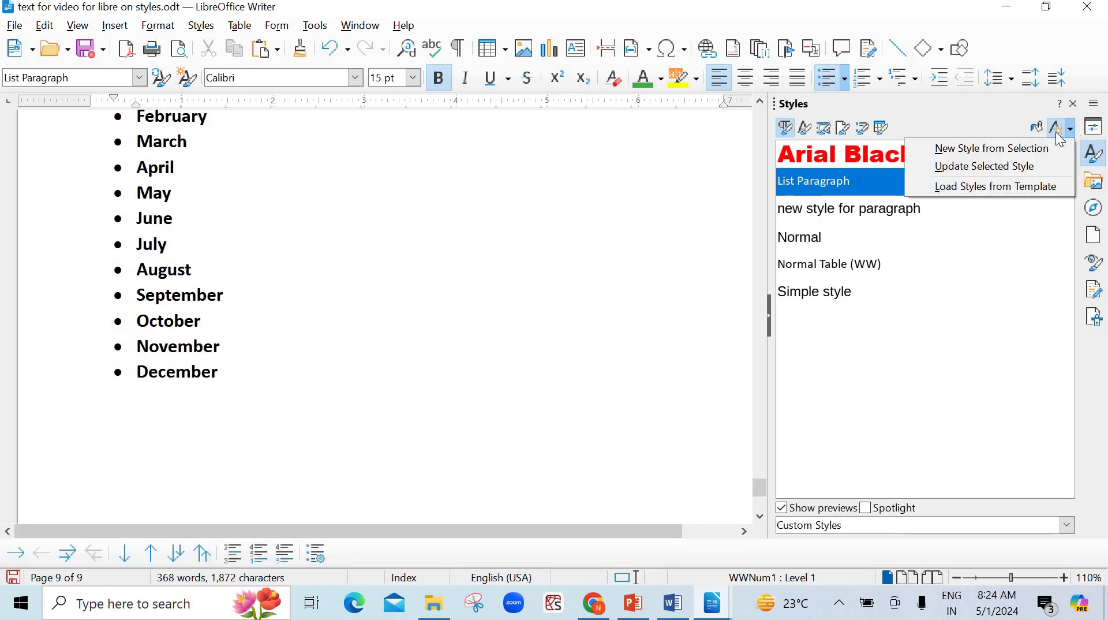
pyautogui.click(956, 189)
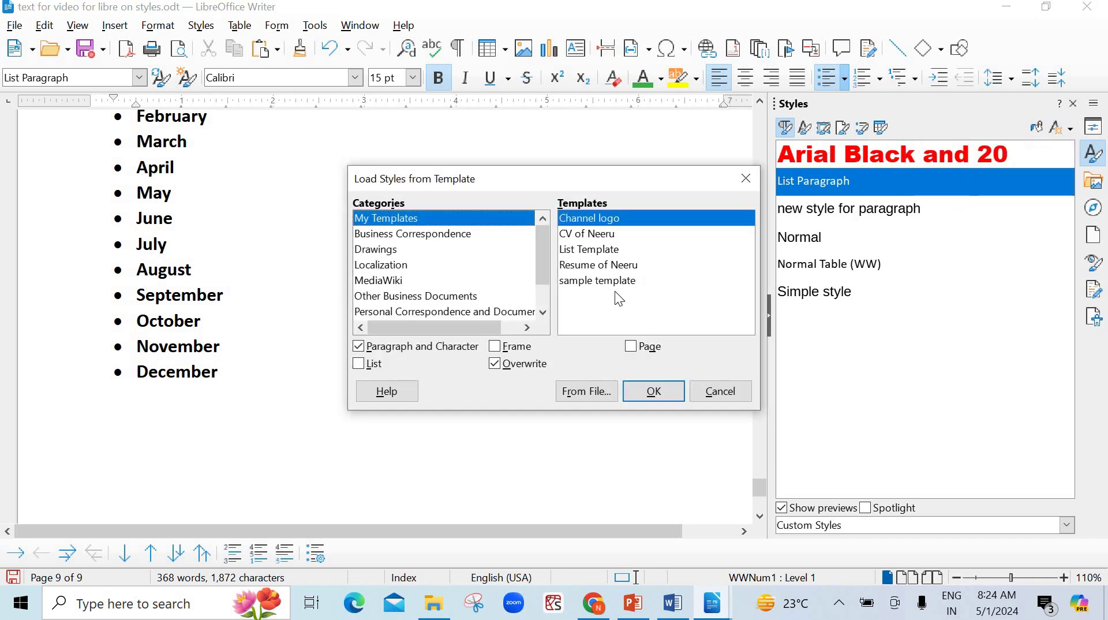
pyautogui.click(588, 266)
pyautogui.click(385, 350)
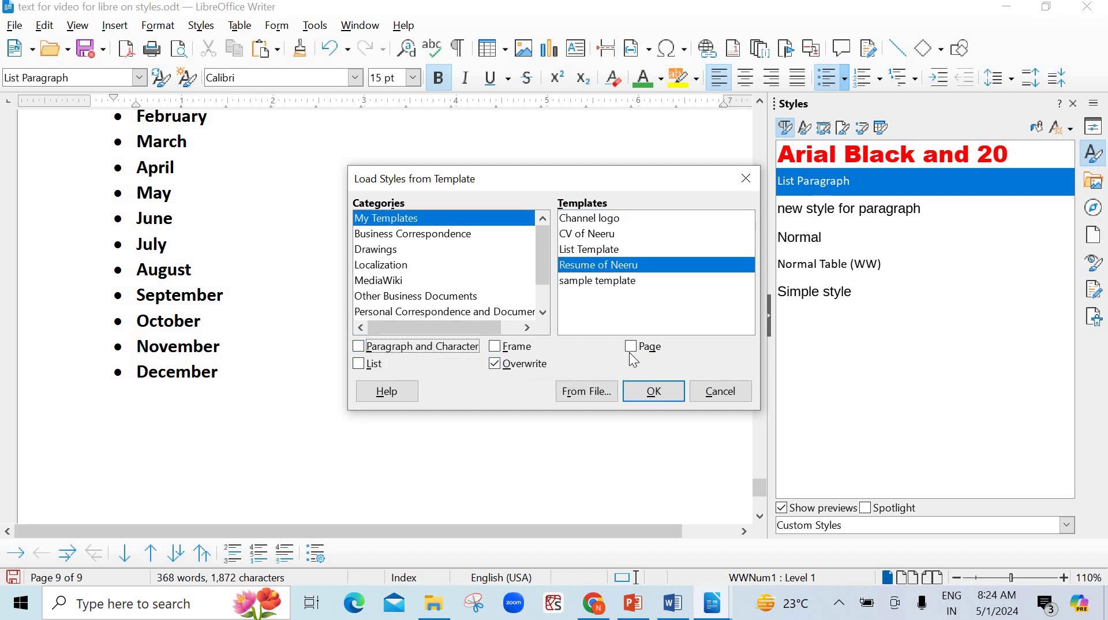
pyautogui.click(654, 391)
# Review the imported resume sections on pages 9–10, then open the File menu.
pyautogui.scroll(10, 464, 340)
pyautogui.scroll(5, 487, 358)
pyautogui.scroll(-6, 487, 358)
pyautogui.scroll(1, 490, 357)
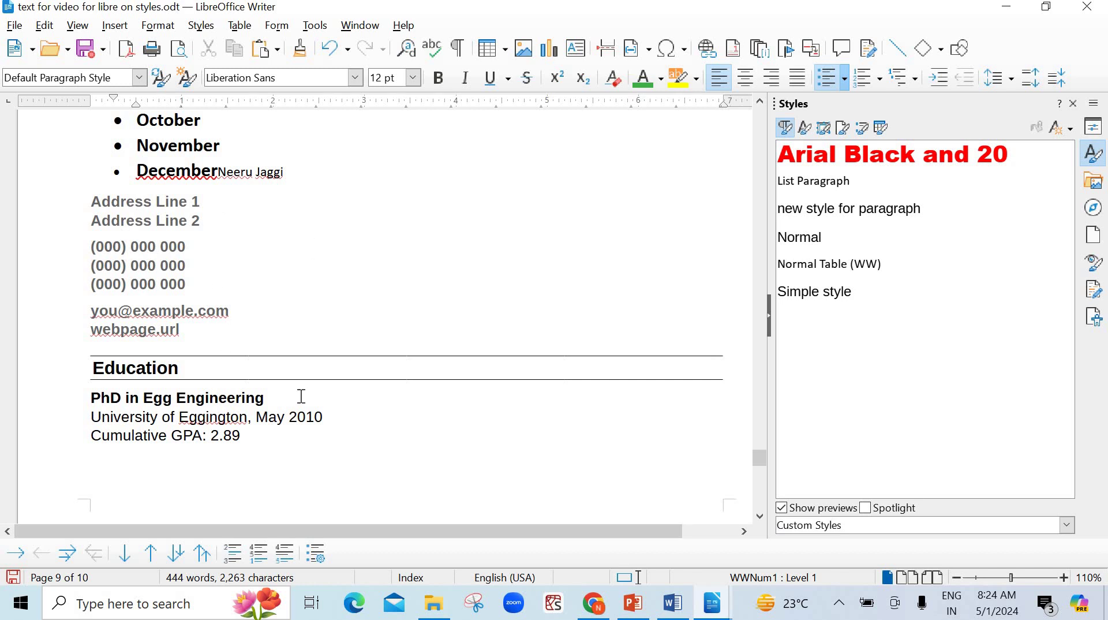
pyautogui.scroll(-6, 303, 392)
pyautogui.scroll(-5, 309, 376)
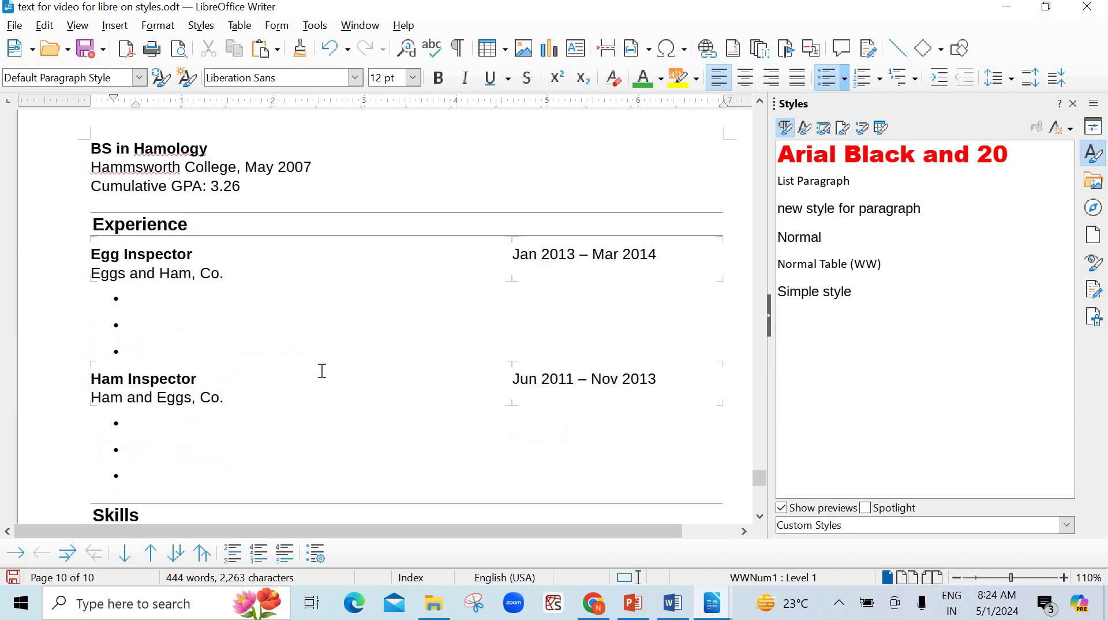
pyautogui.scroll(15, 334, 365)
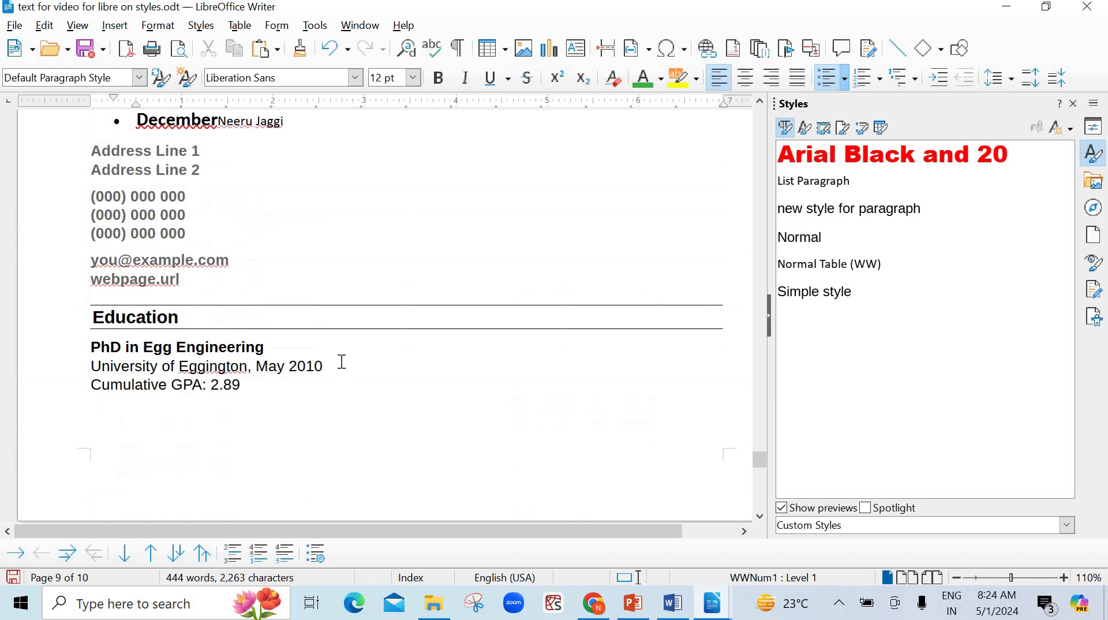
pyautogui.scroll(6, 342, 361)
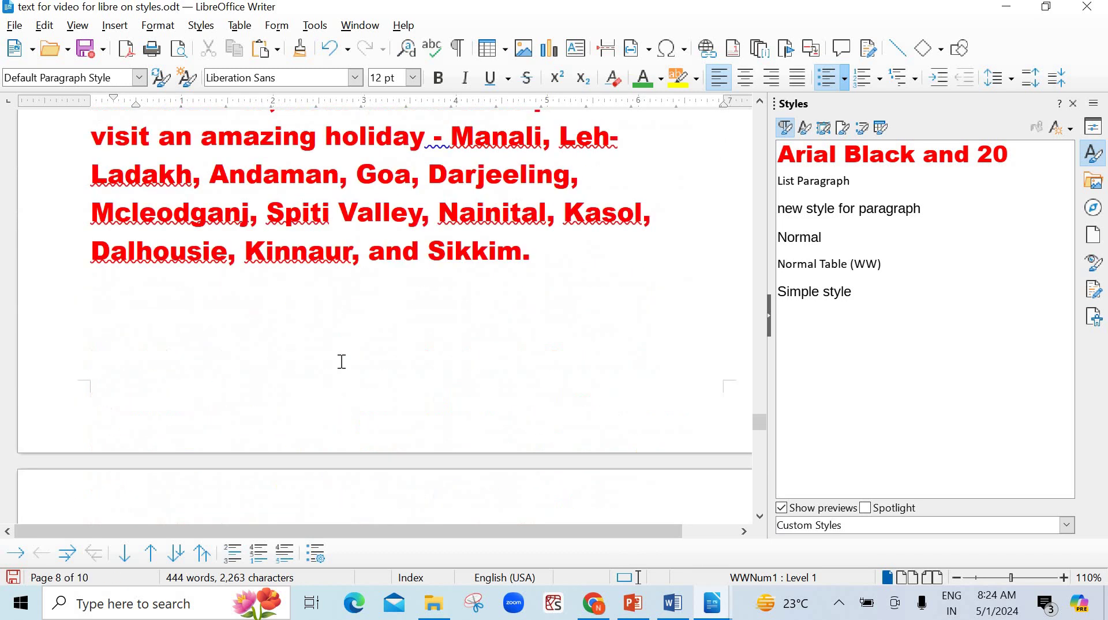
pyautogui.scroll(-10, 342, 361)
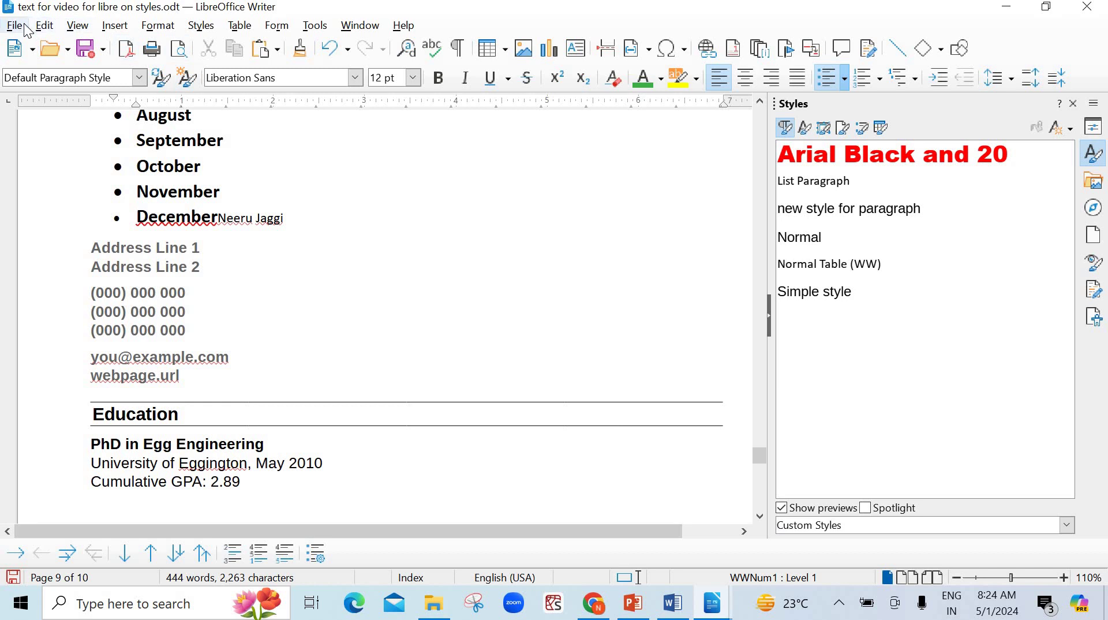
pyautogui.click(14, 25)
pyautogui.moveTo(62, 153)
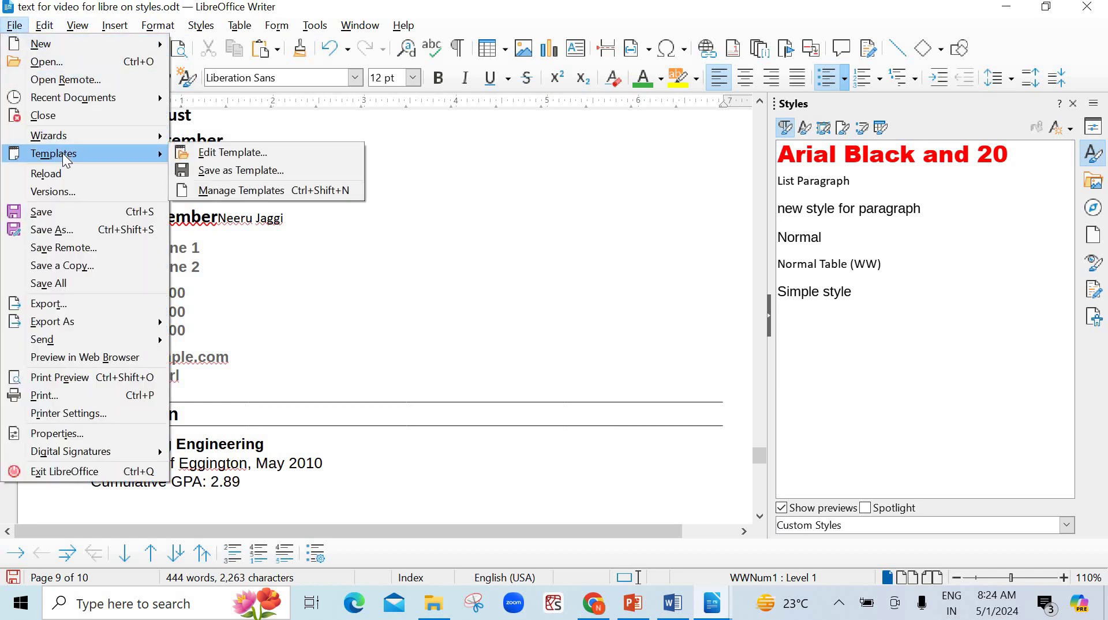
# Open List Template for editing and recolour its January–December list Dark Red 2.
pyautogui.click(207, 155)
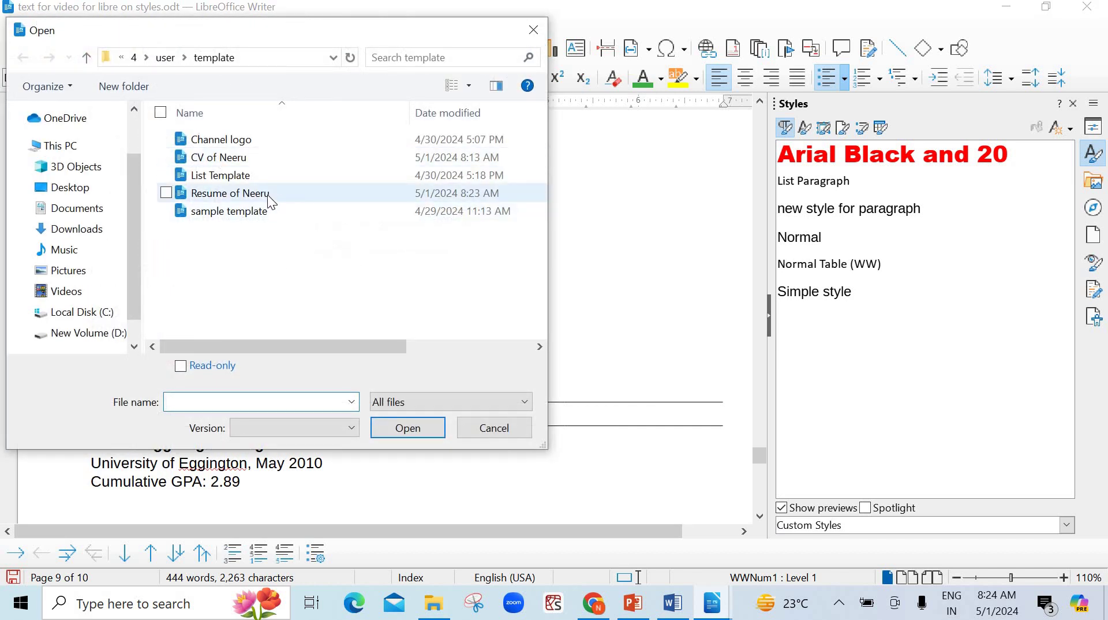
pyautogui.click(235, 179)
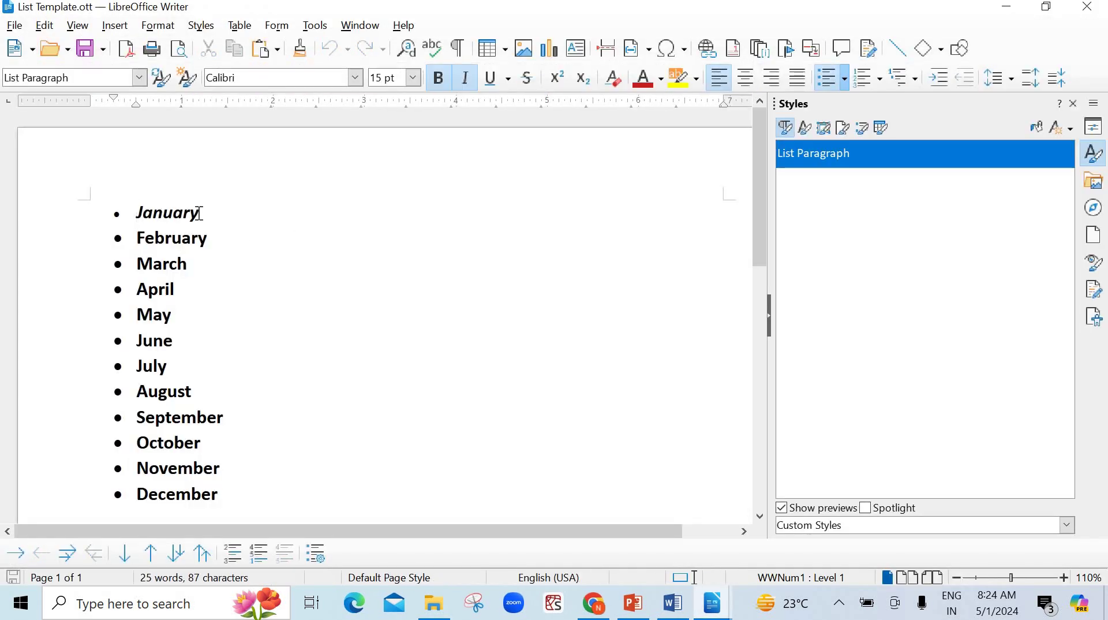
pyautogui.moveTo(138, 211); pyautogui.dragTo(277, 484)
pyautogui.click(645, 84)
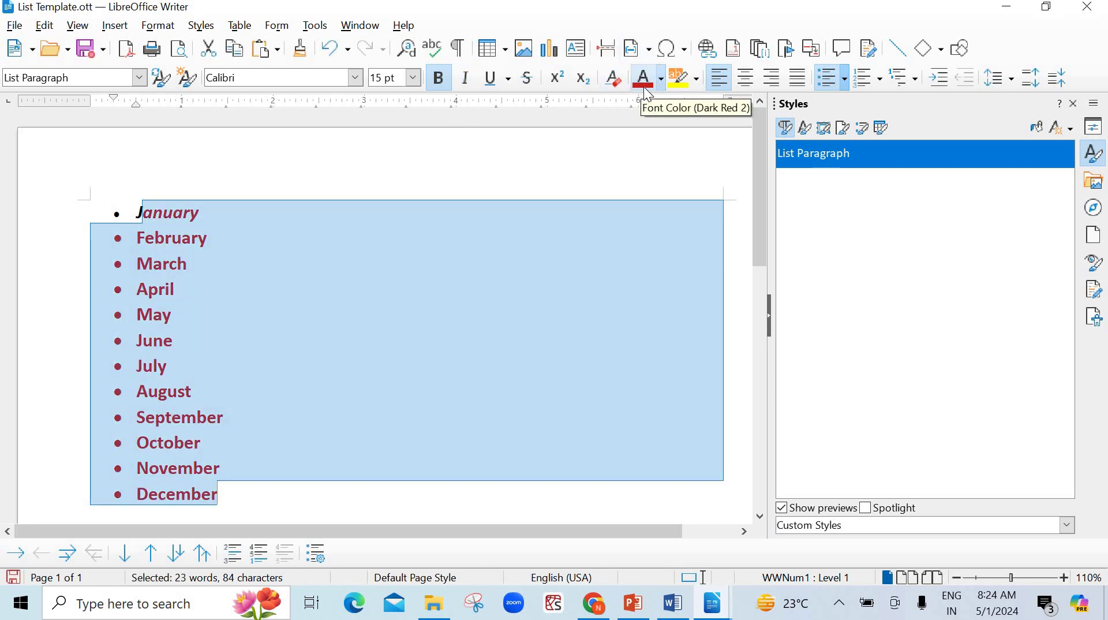
pyautogui.click(514, 160)
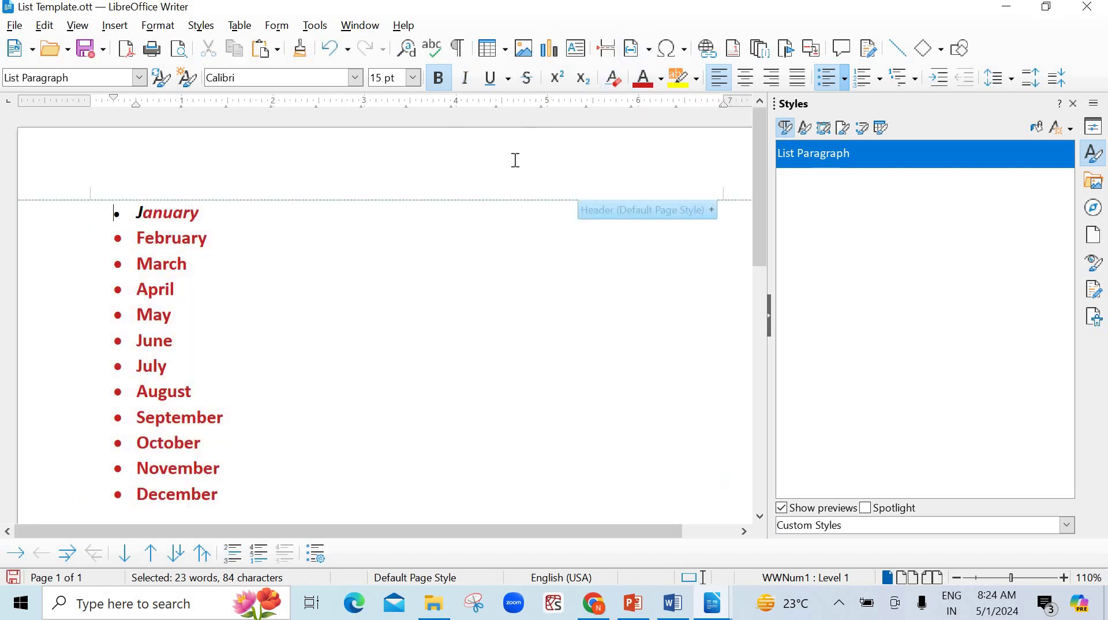
# Switch back to the styles document and scroll up to the page 7 PART 2 title page.
pyautogui.moveTo(711, 603)
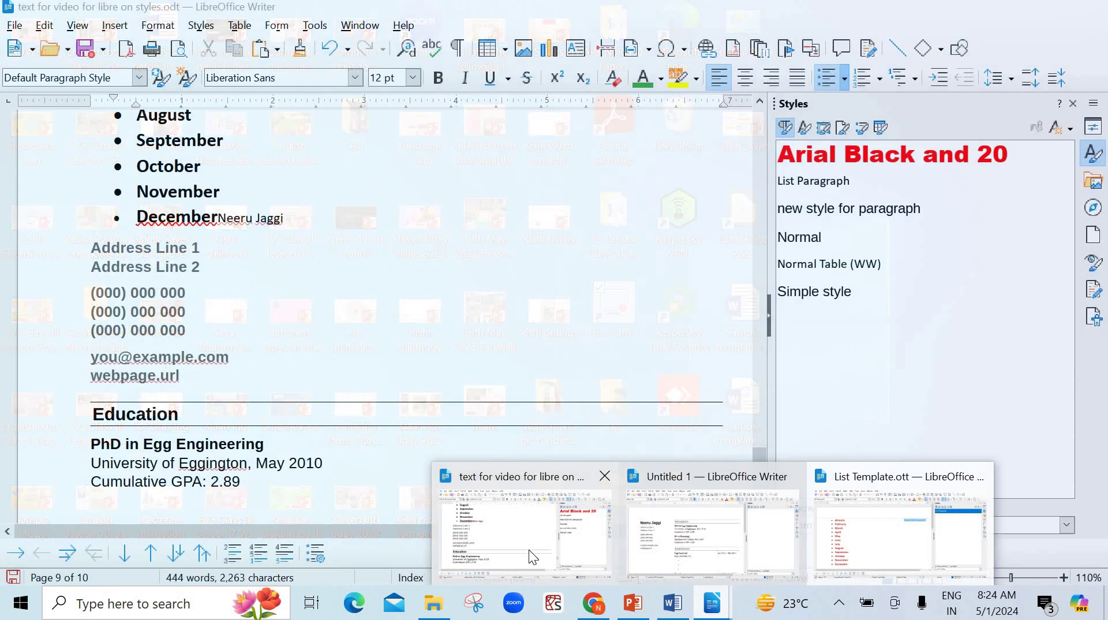
pyautogui.click(529, 549)
pyautogui.scroll(5, 566, 313)
pyautogui.scroll(6, 566, 312)
pyautogui.scroll(15, 566, 312)
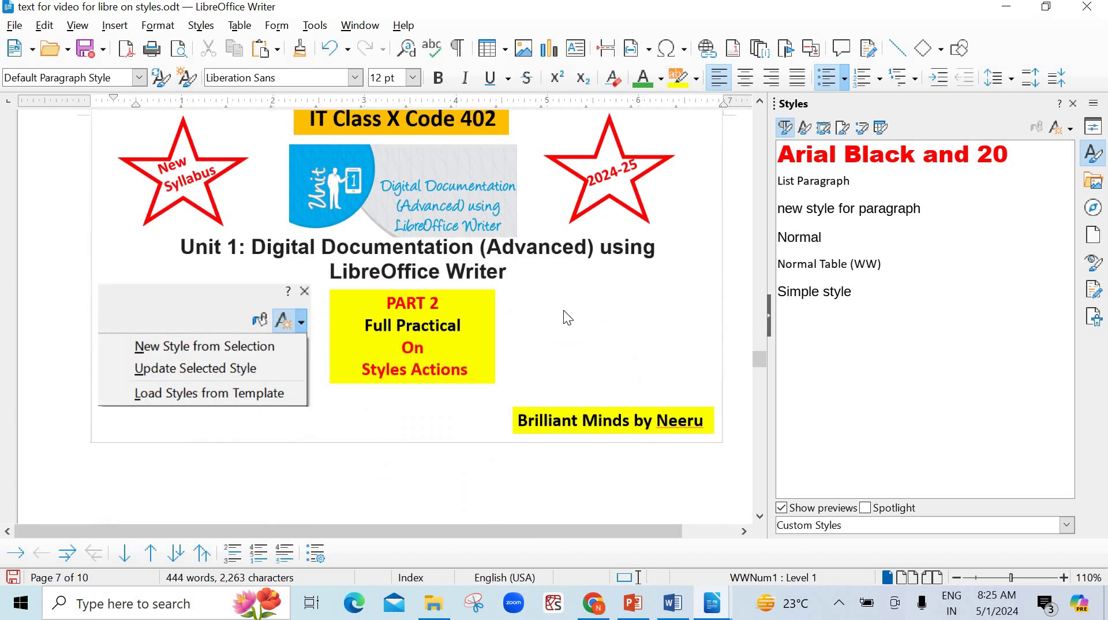
pyautogui.scroll(2, 568, 317)
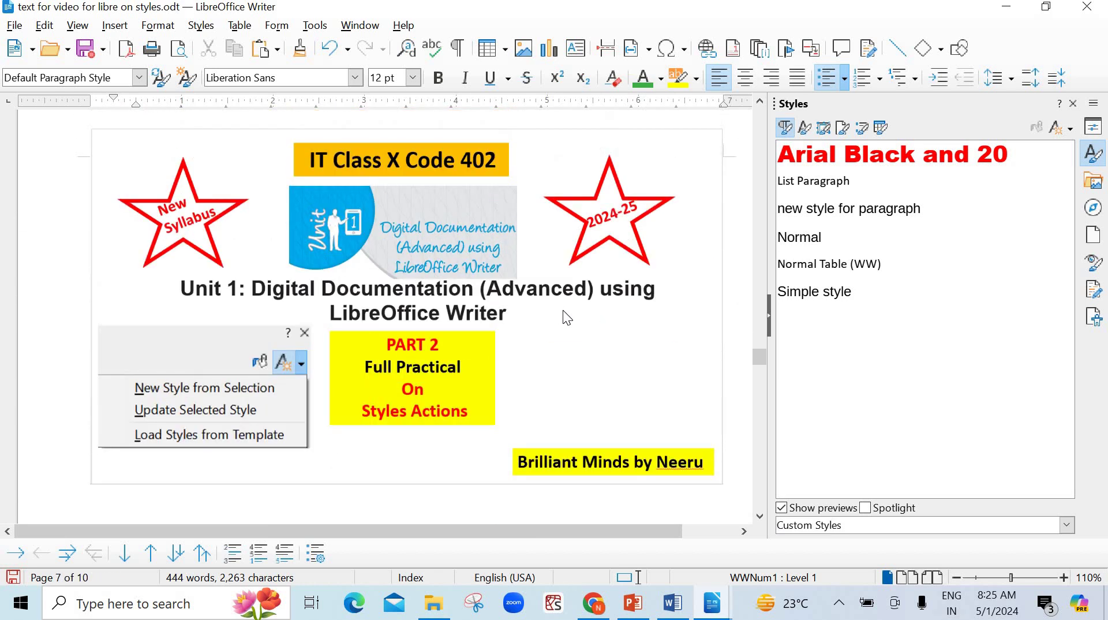